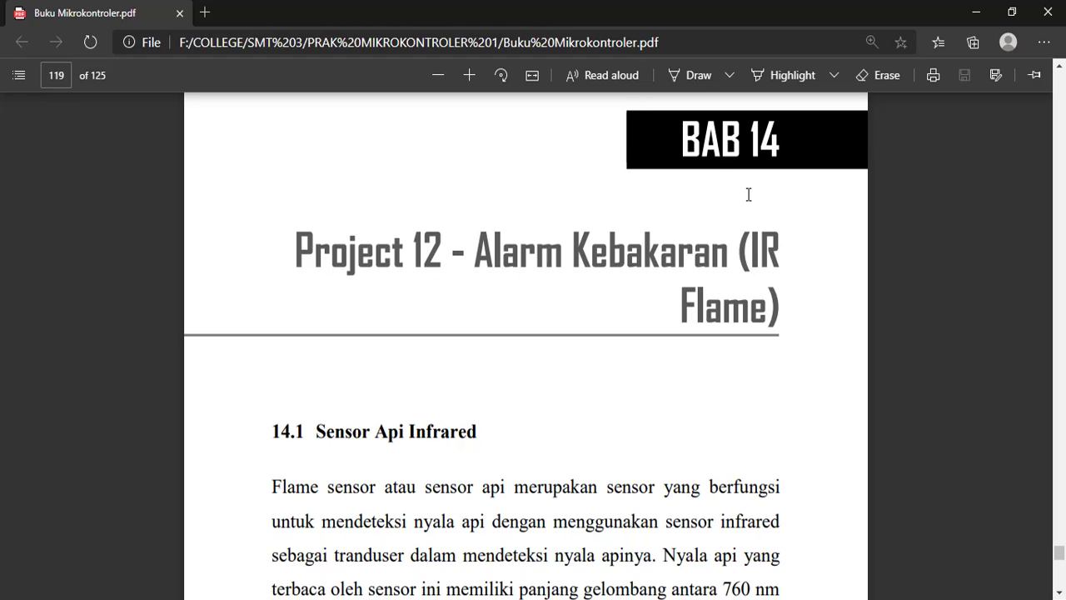
Read the Project 12 - Alarm Kebakaran chapter title and the opening lines of section 14.1 Sensor Api Infrared.
left_click_drag(472, 250, 756, 248)
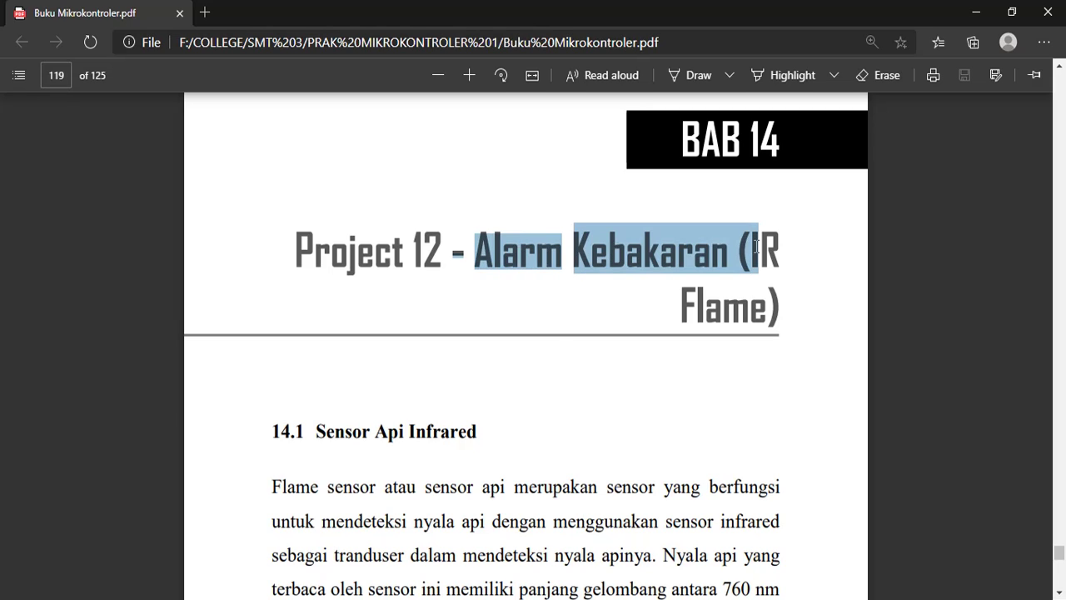
left_click(701, 389)
scroll(701, 389, "down", 3)
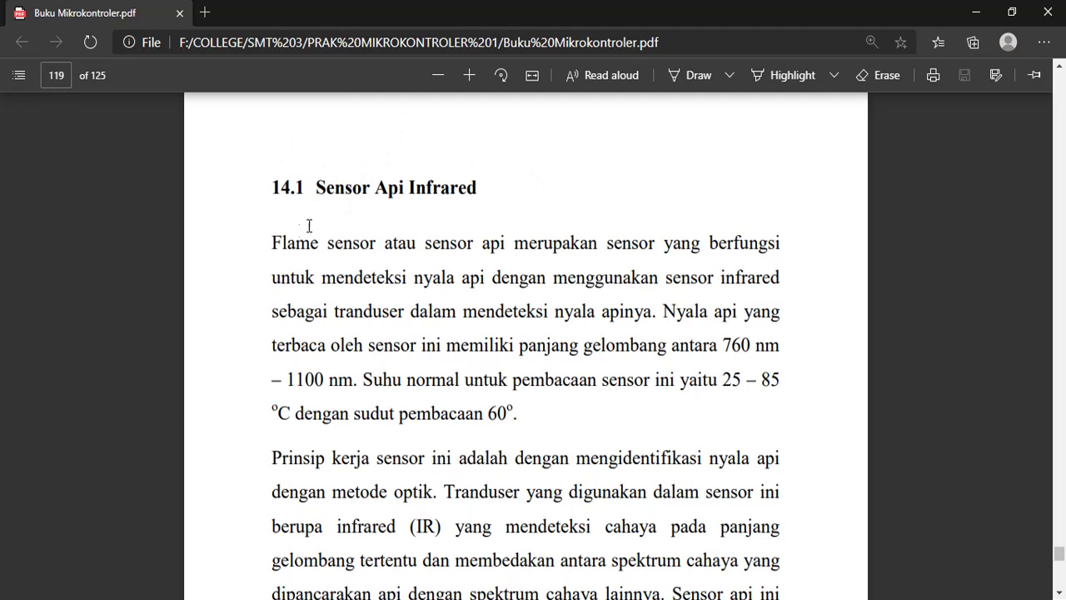
left_click_drag(272, 243, 612, 263)
left_click(612, 320)
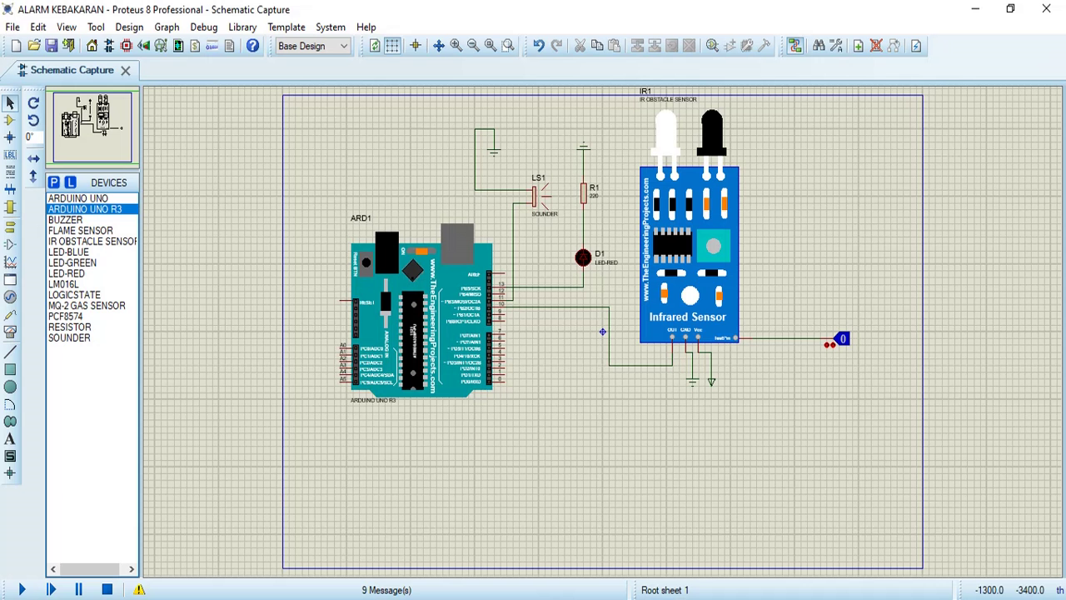
Enlarge and recentre the Proteus schematic so the Arduino, sounder, red LED and infrared sensor circuit fits the view.
left_click(456, 45)
scroll(604, 337, "up", 1)
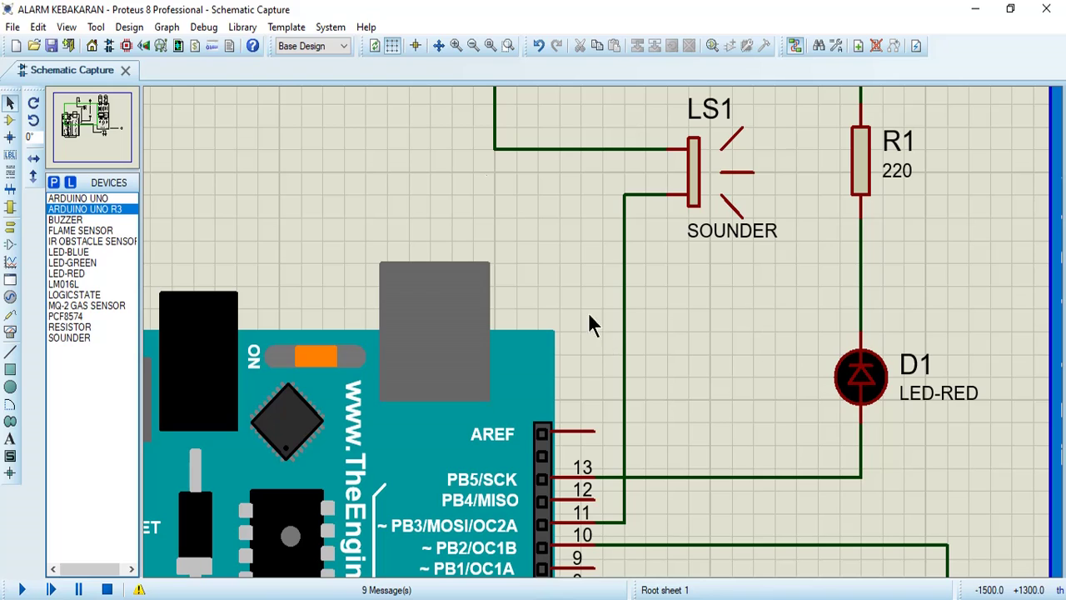
left_click(472, 45)
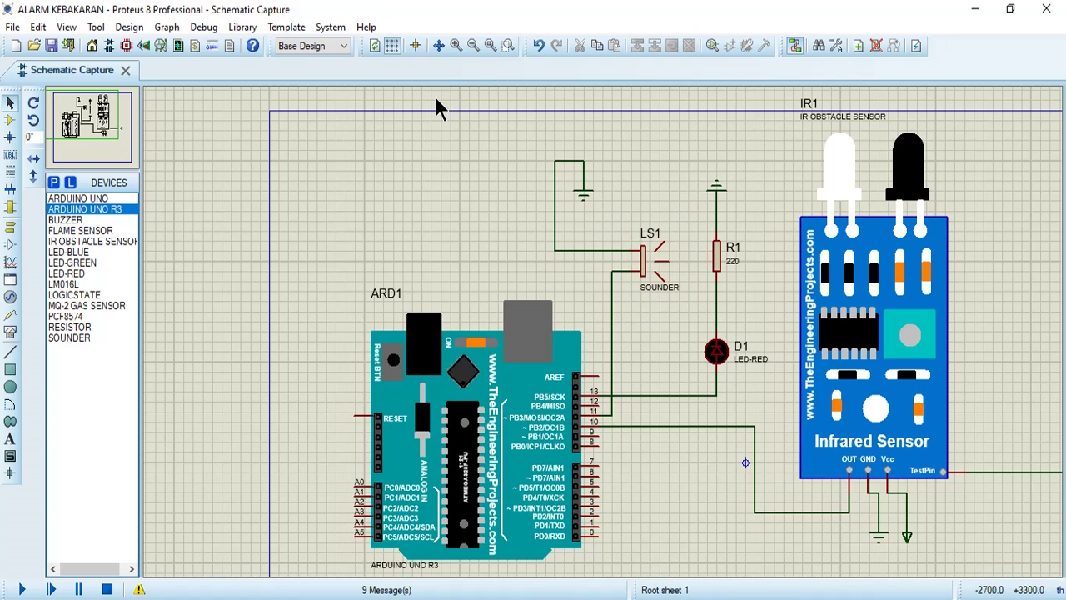
left_click(474, 46)
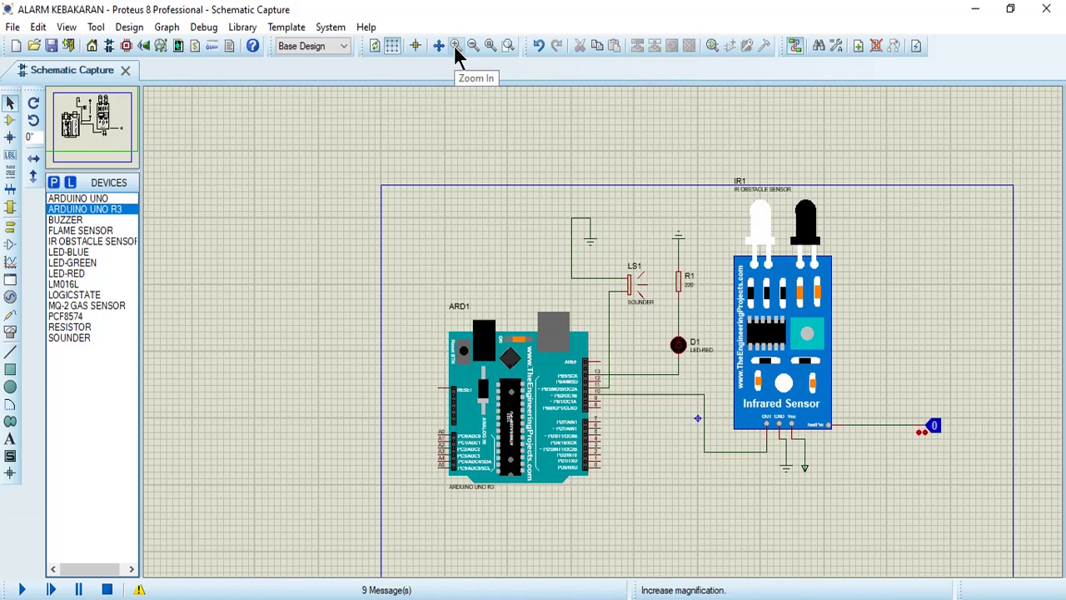
left_click(456, 47)
left_click(438, 46)
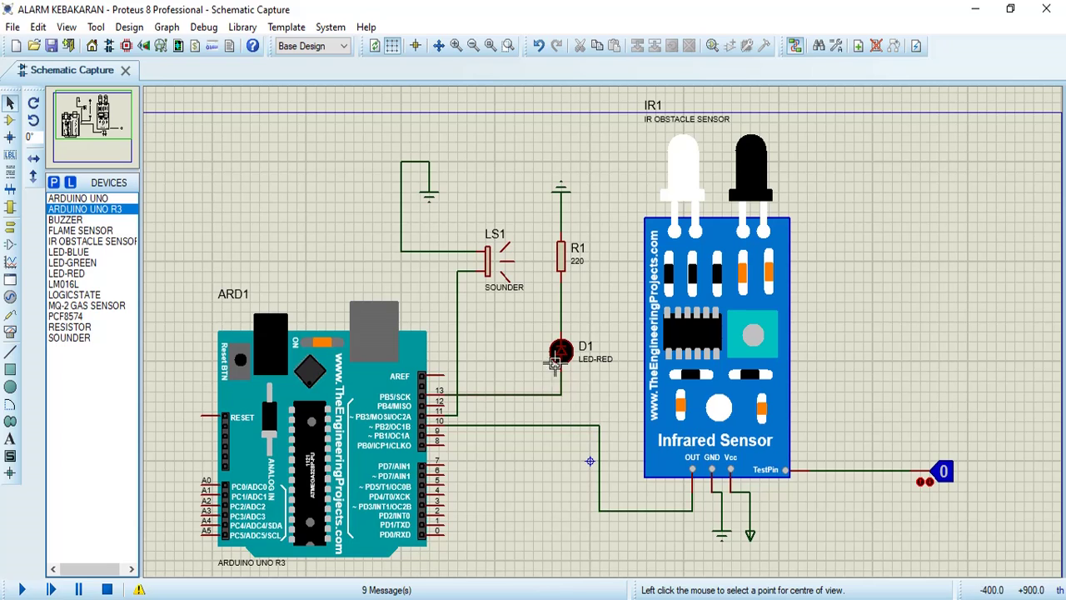
left_click(589, 380)
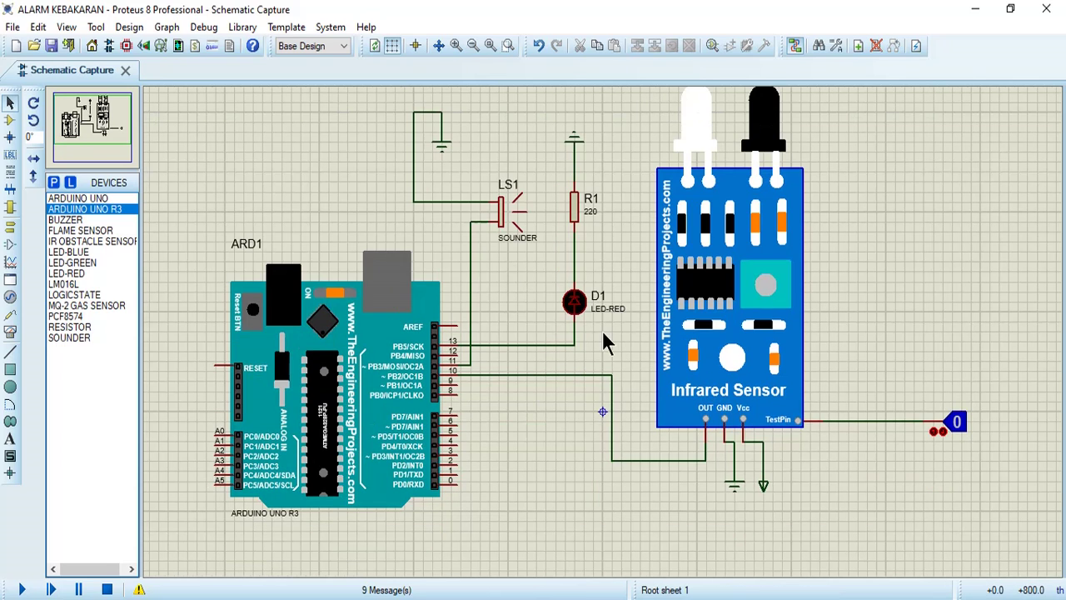
Switch to the PDF book and read section 14.1 on what the flame sensor detects and which transducer it uses.
key("alt+Tab")
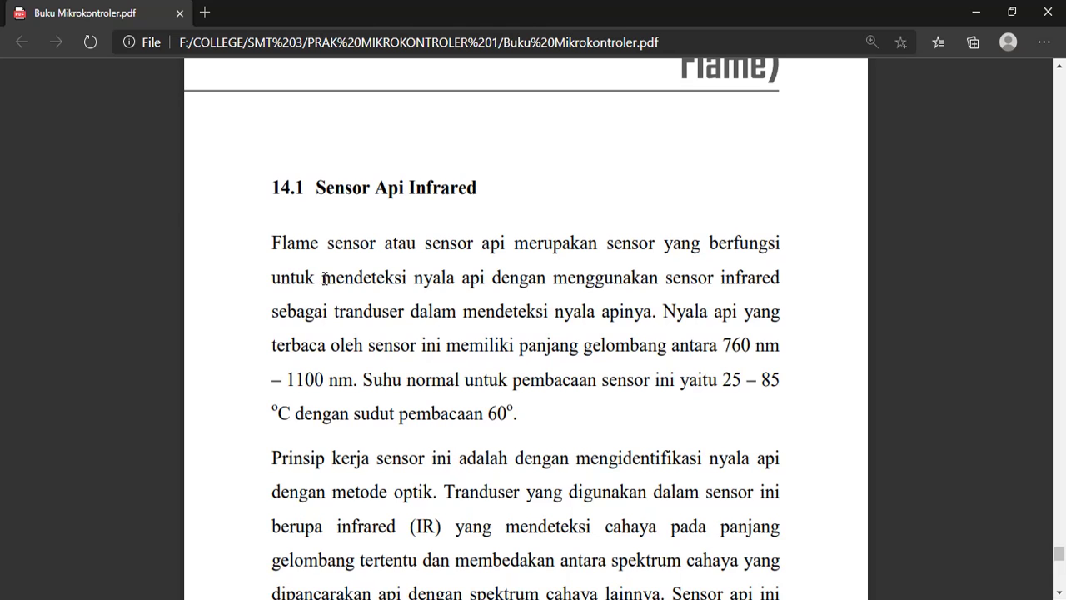
left_click_drag(321, 277, 508, 287)
left_click(795, 274)
scroll(460, 356, "down", 4)
scroll(460, 356, "down", 1)
scroll(460, 354, "up", 3)
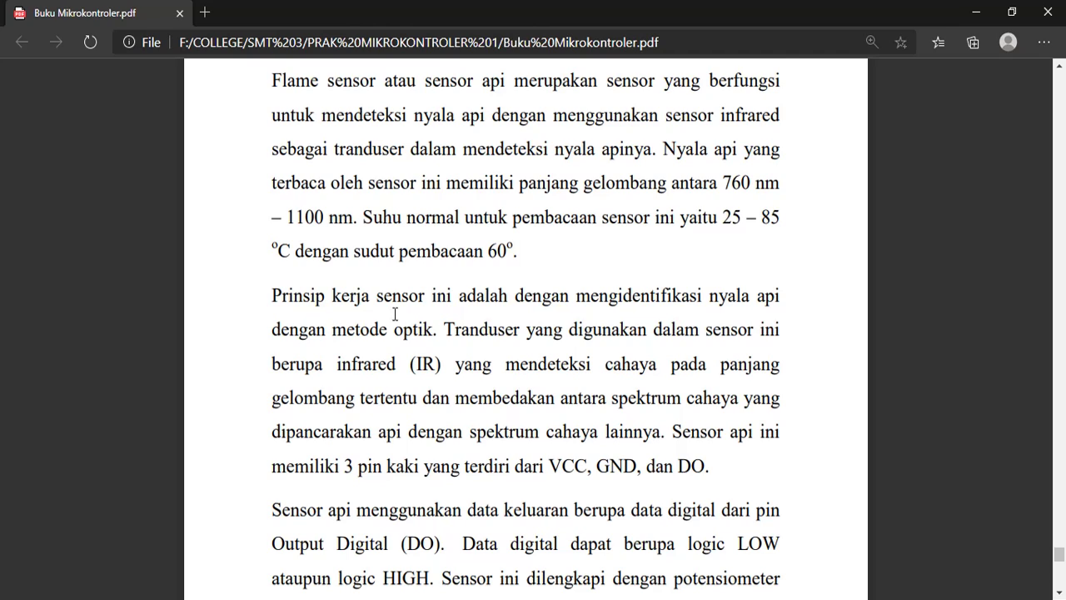
left_click_drag(445, 330, 664, 337)
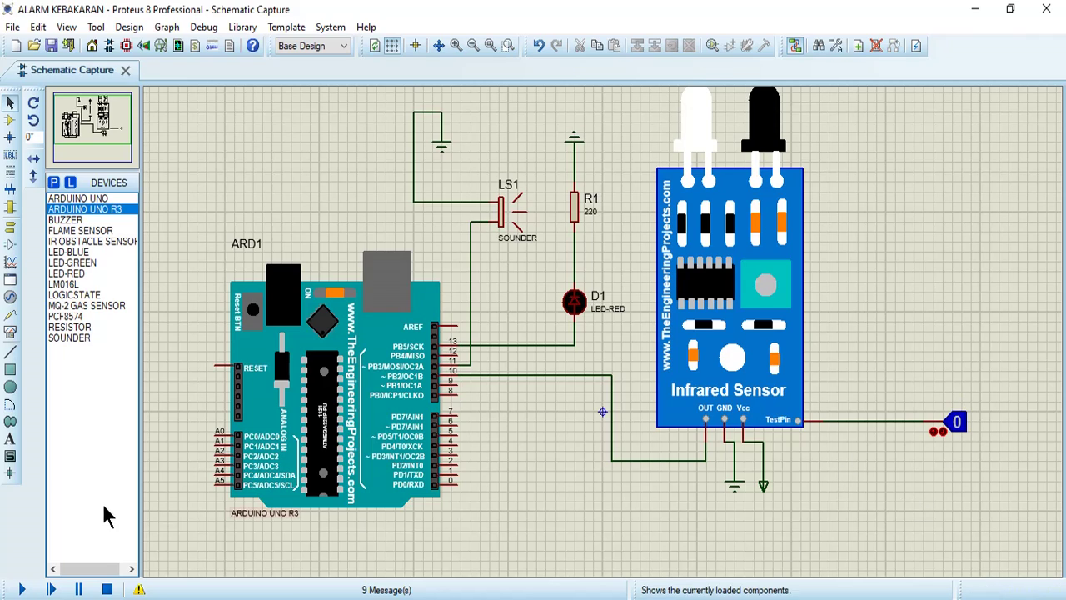
Return to the PDF book and look through the component table and the program listing in section 14.3.
key("alt+Tab")
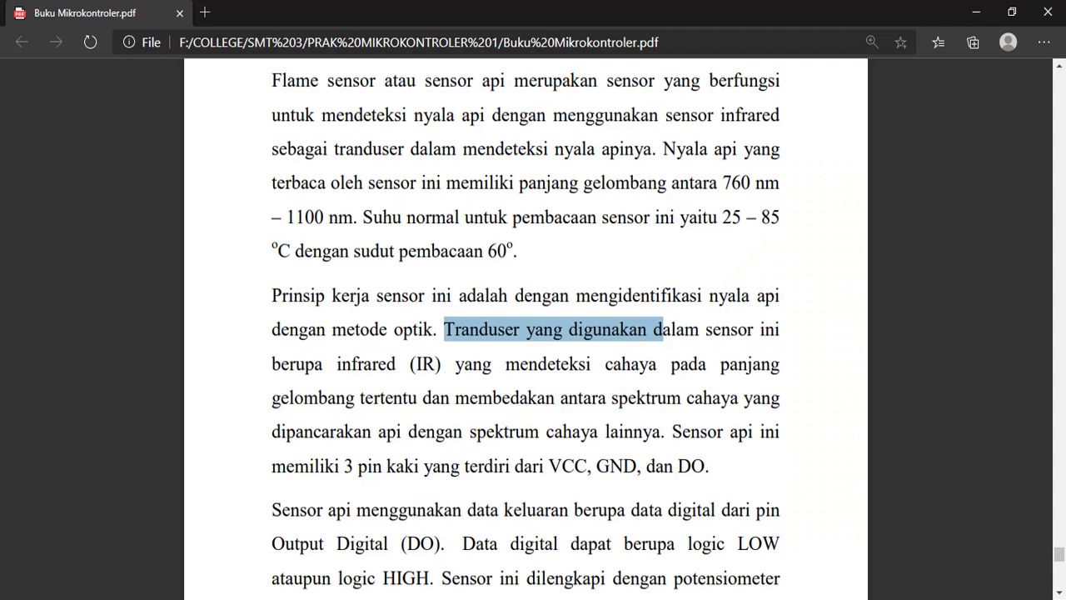
scroll(530, 283, "down", 15)
scroll(531, 304, "down", 10)
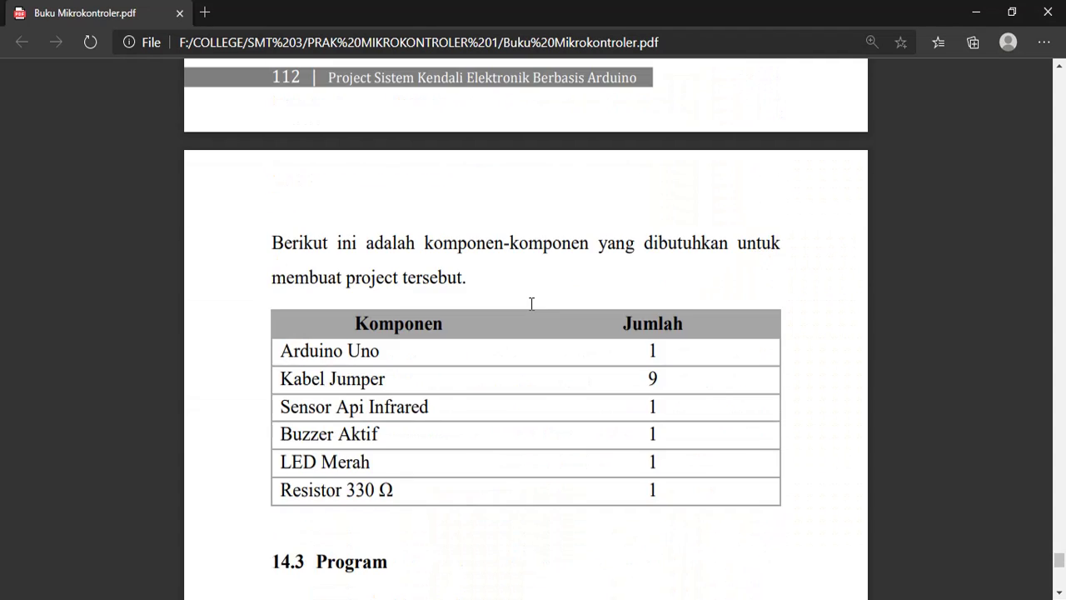
Bring up the ALARM_KEBAKARAN sketch in the Arduino IDE over the Proteus schematic and move its window clear of the sensor circuit.
mouse_move(599, 598)
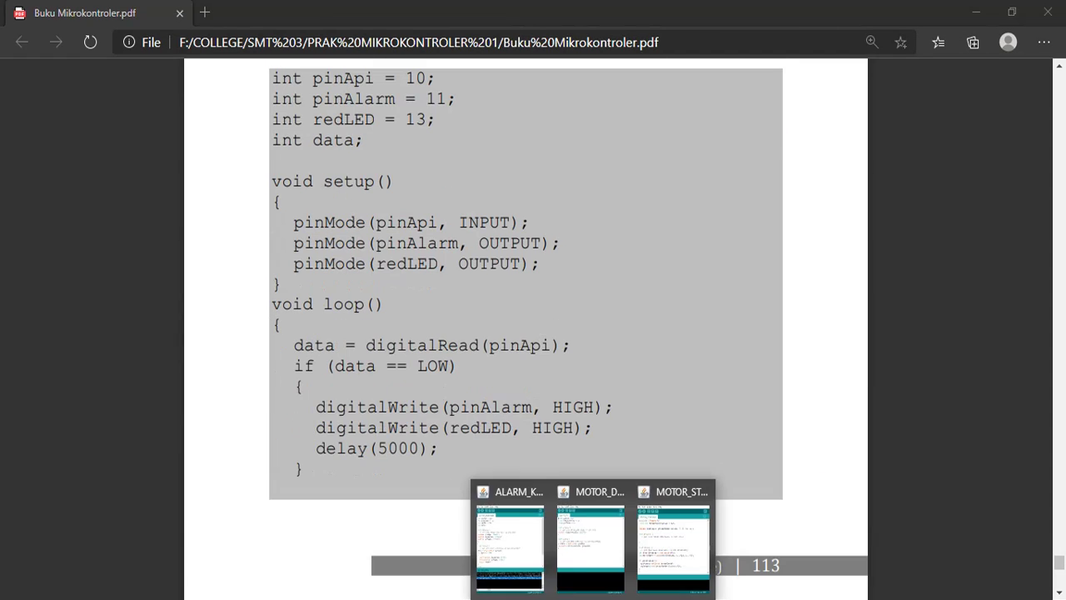
left_click(539, 567)
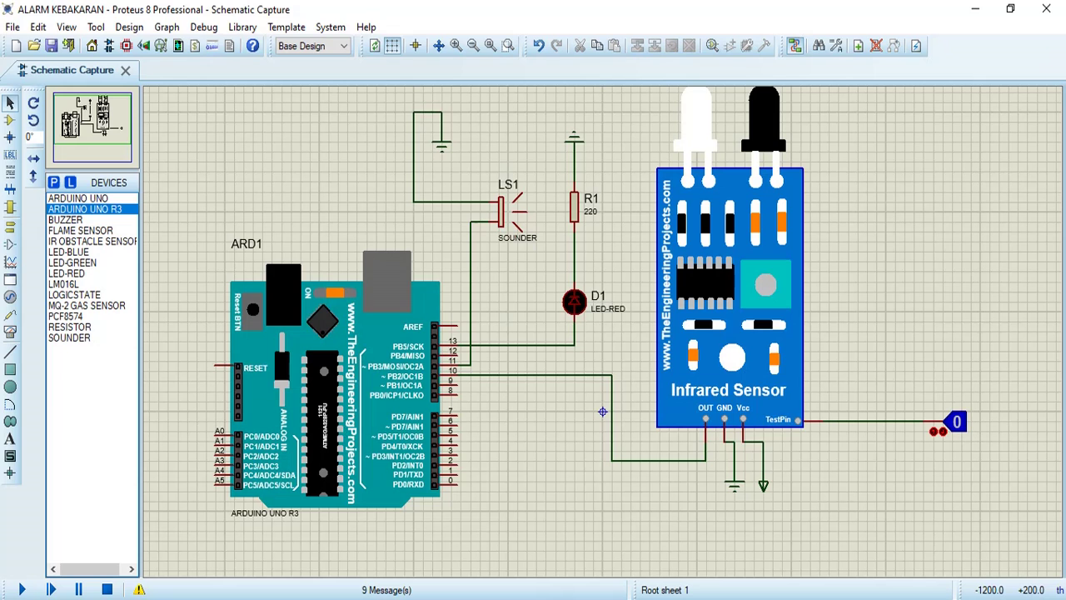
mouse_move(624, 597)
left_click(510, 533)
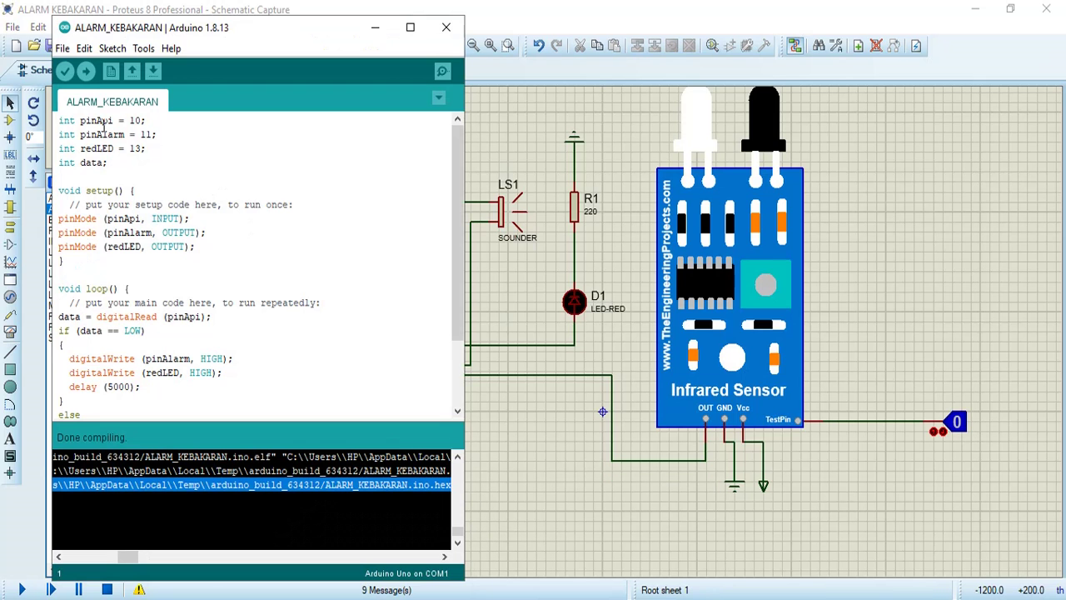
left_click_drag(270, 29, 210, 29)
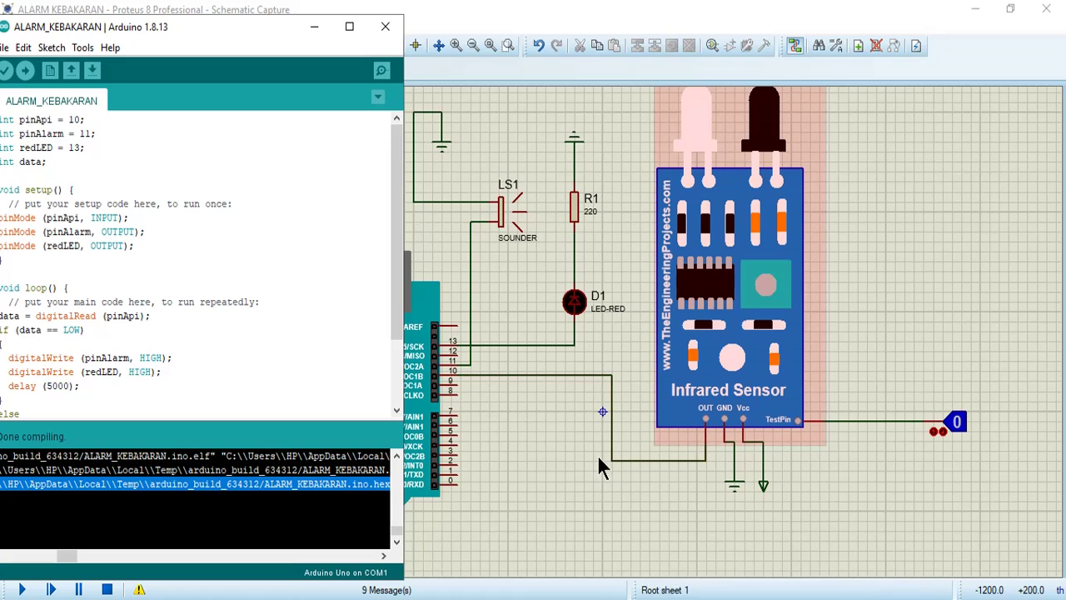
left_click_drag(253, 30, 278, 32)
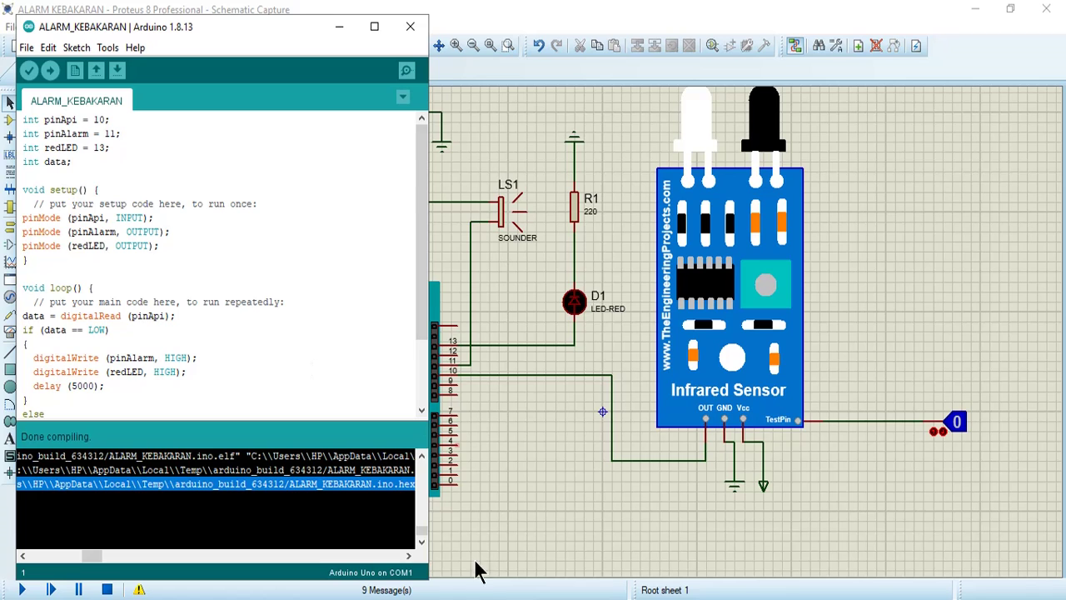
Switch back to the PDF book, reduce the page zoom and read the rest of the program listing and its explanation.
left_click(391, 599)
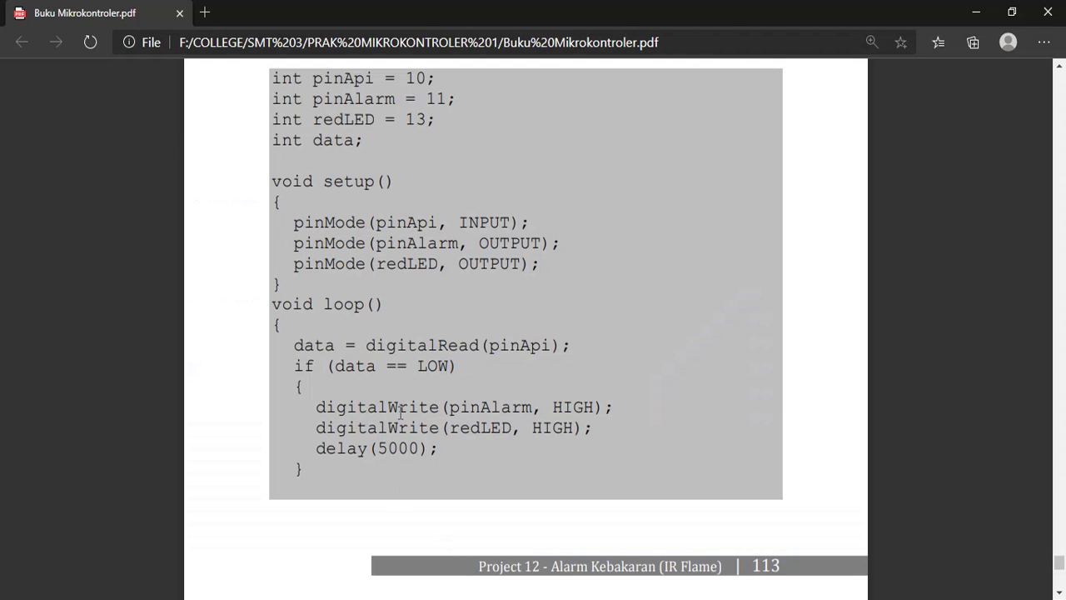
scroll(402, 413, "down", 6)
scroll(427, 391, "up", 1)
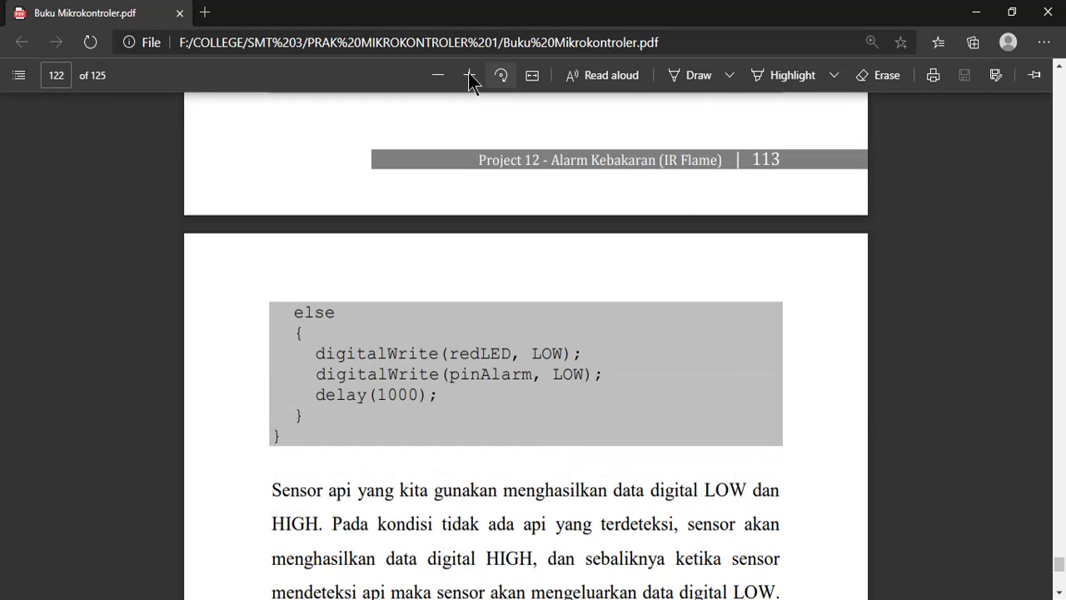
left_click(439, 76)
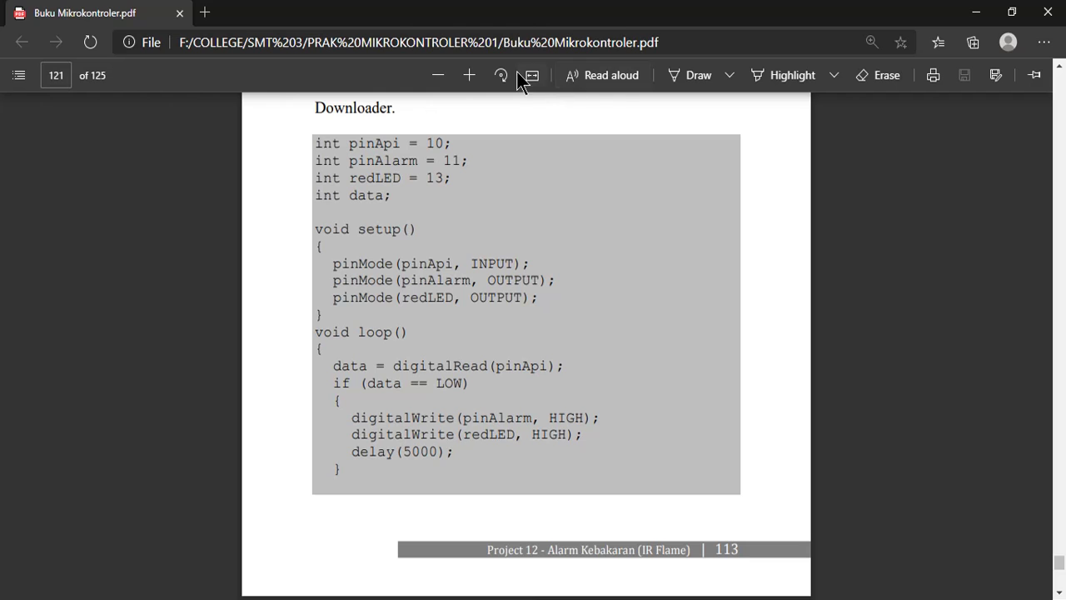
left_click(779, 79)
scroll(528, 286, "down", 7)
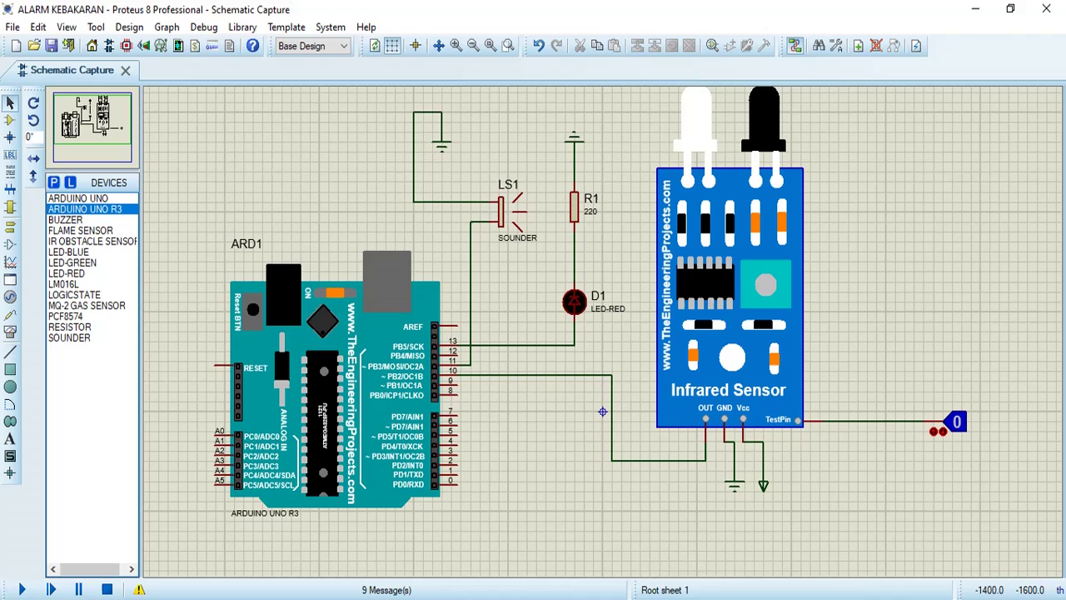
Bring up the ALARM_KEBAKARAN sketch over the schematic again and examine the pinMode lines in setup.
mouse_move(595, 596)
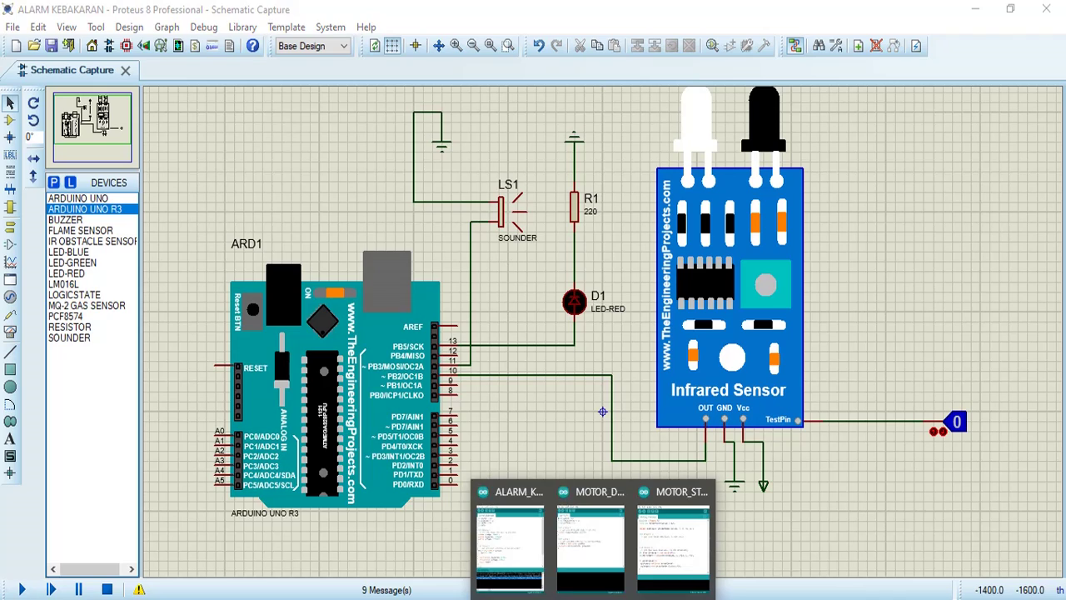
left_click(539, 525)
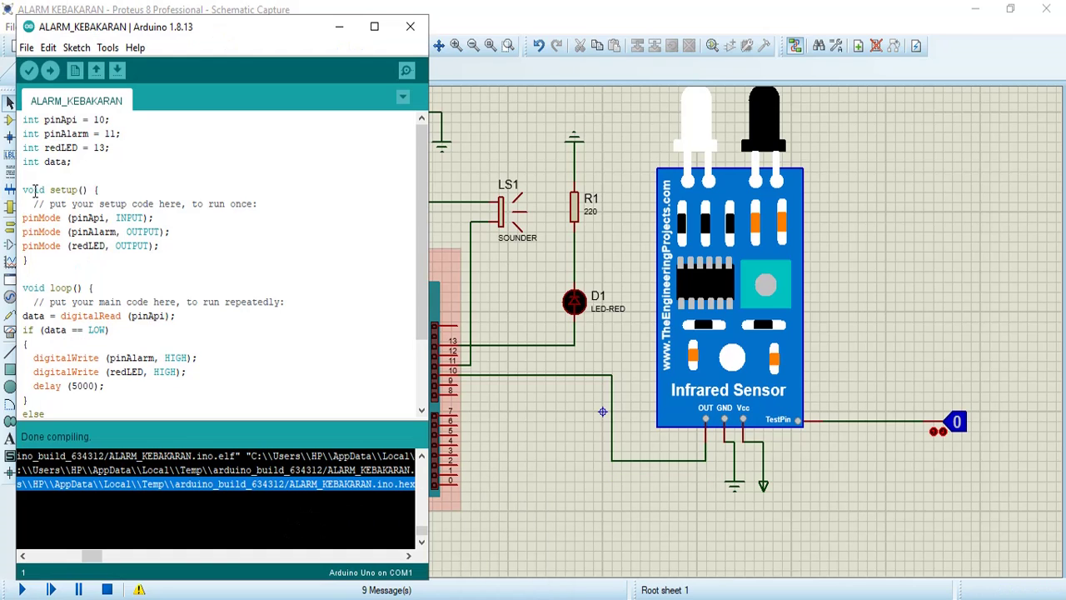
left_click_drag(23, 217, 110, 218)
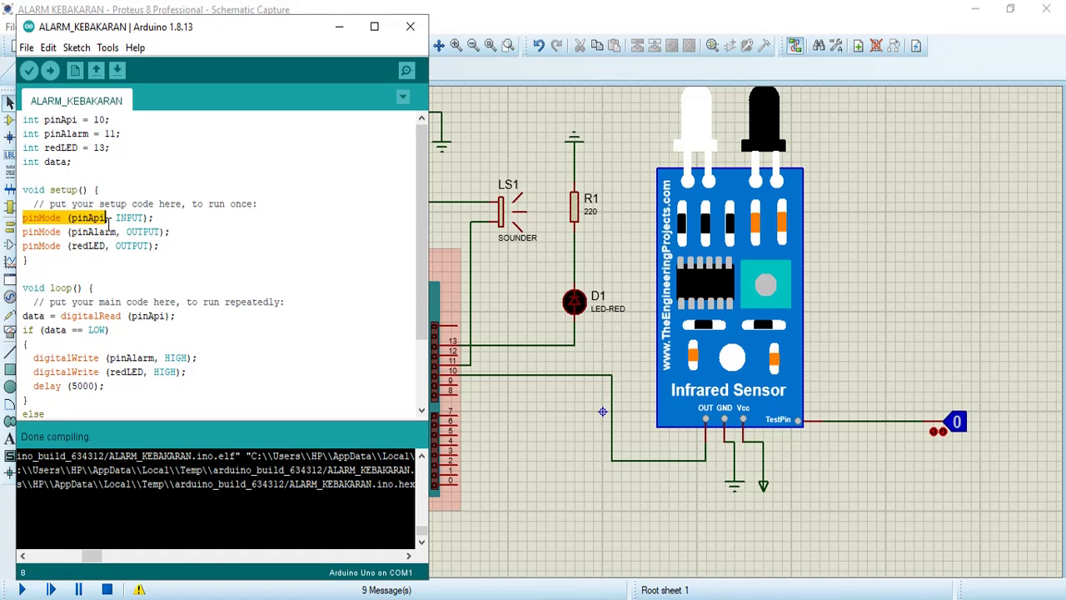
left_click(174, 231)
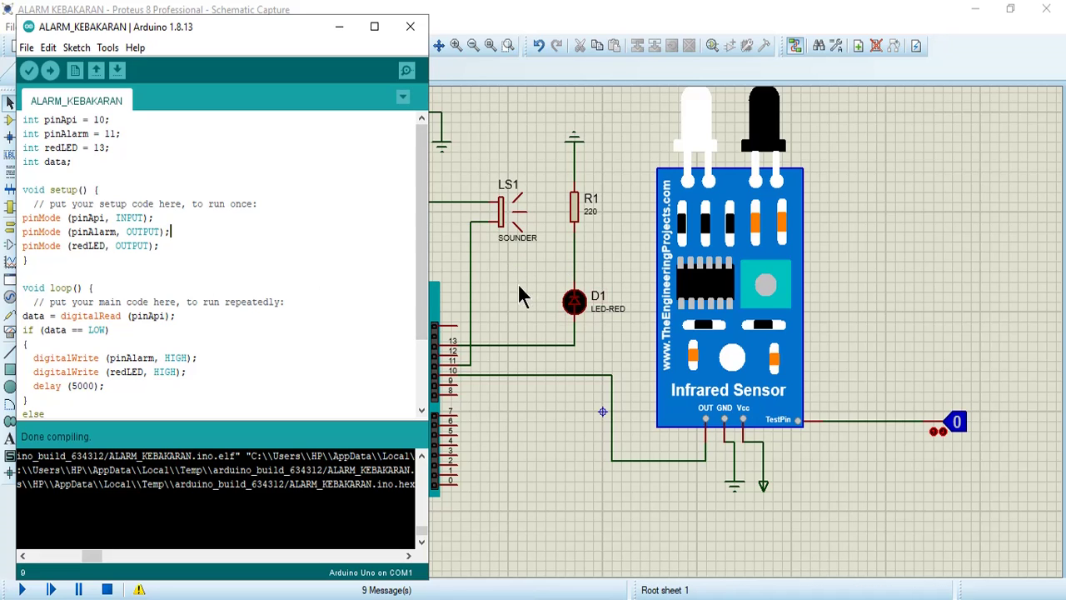
Examine the digitalRead line for pinApi and the data == LOW condition in the sketch's loop.
scroll(71, 305, "down", 1)
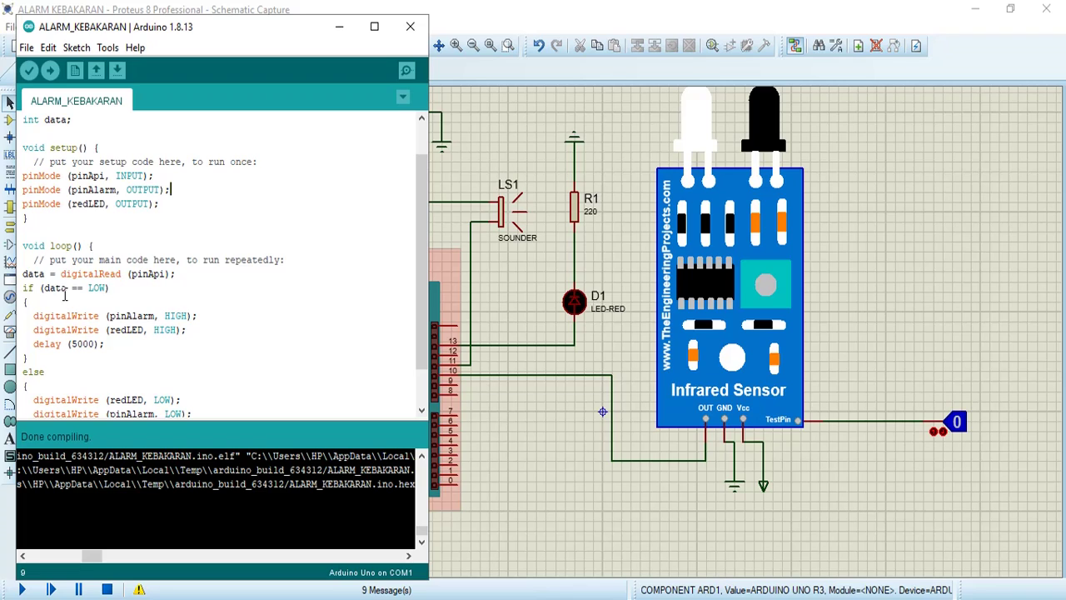
double_click(32, 274)
left_click_drag(32, 275, 172, 276)
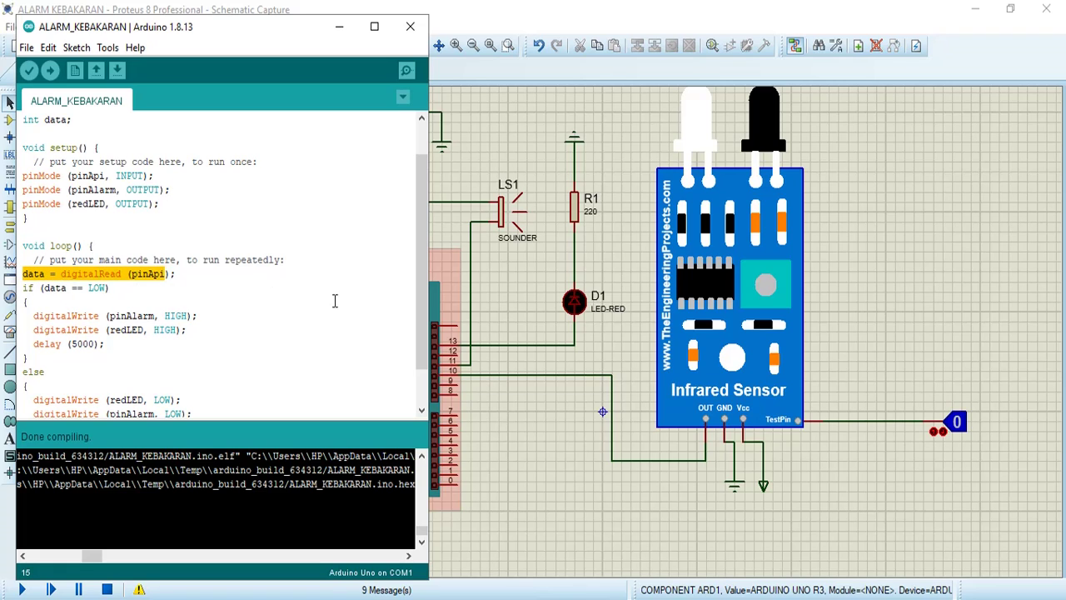
left_click(40, 288)
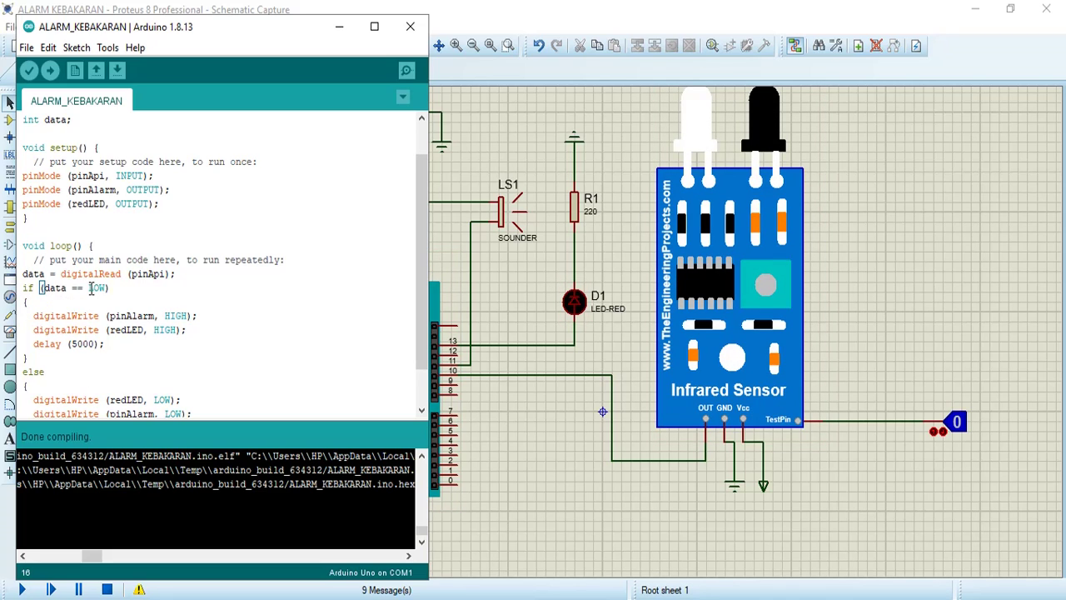
left_click_drag(92, 287, 108, 287)
left_click(145, 302)
scroll(121, 364, "down", 1)
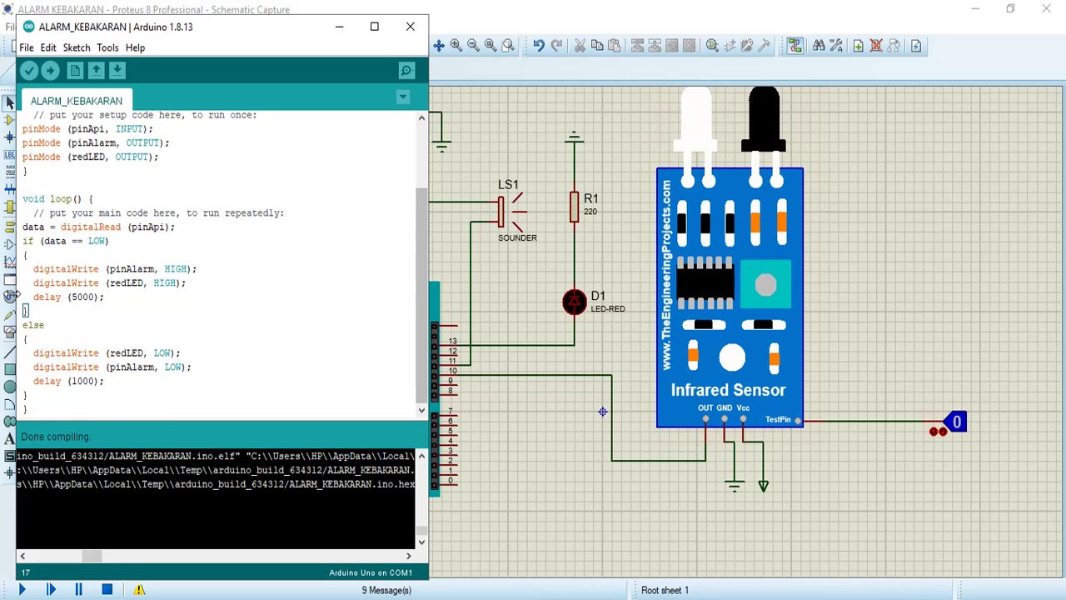
Examine the digitalWrite lines that set pinAlarm and redLED to HIGH and the delay (5000) line in the if block.
left_click_drag(25, 268, 143, 268)
left_click(237, 277)
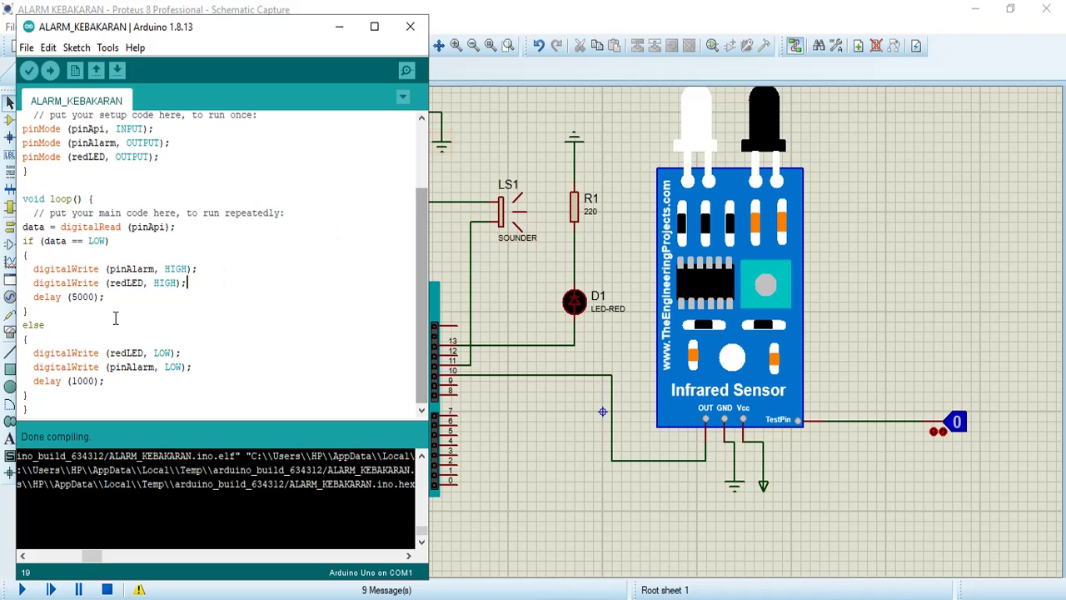
left_click_drag(33, 298, 132, 288)
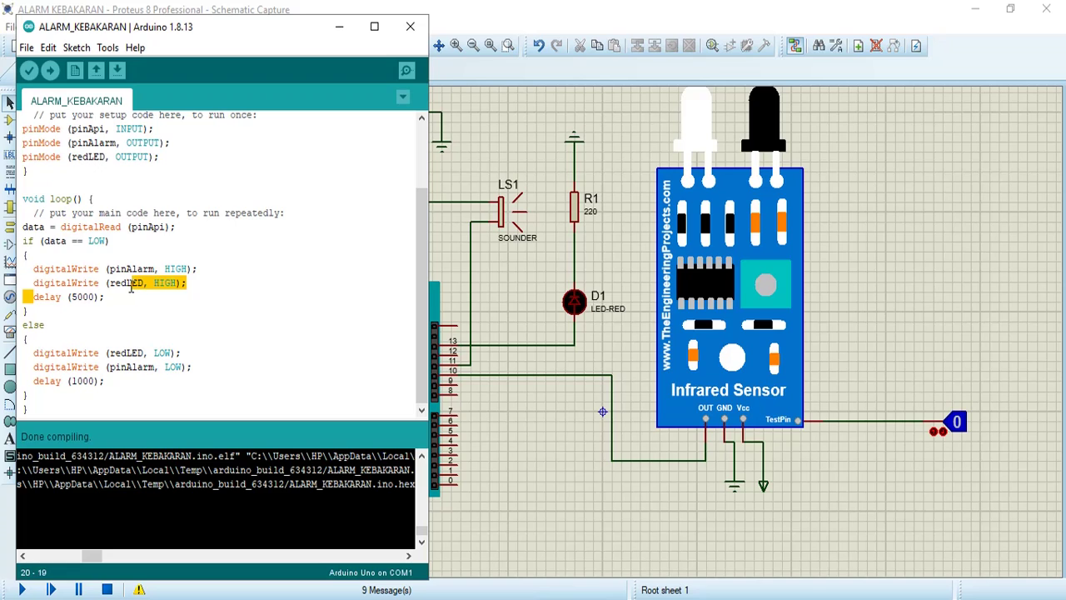
left_click(131, 287)
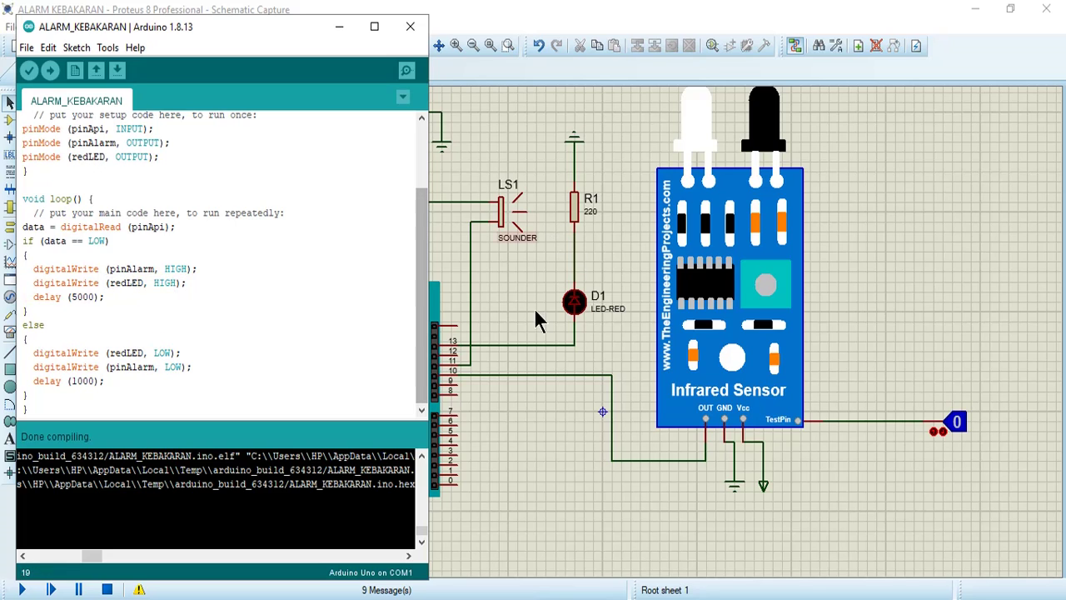
double_click(158, 283)
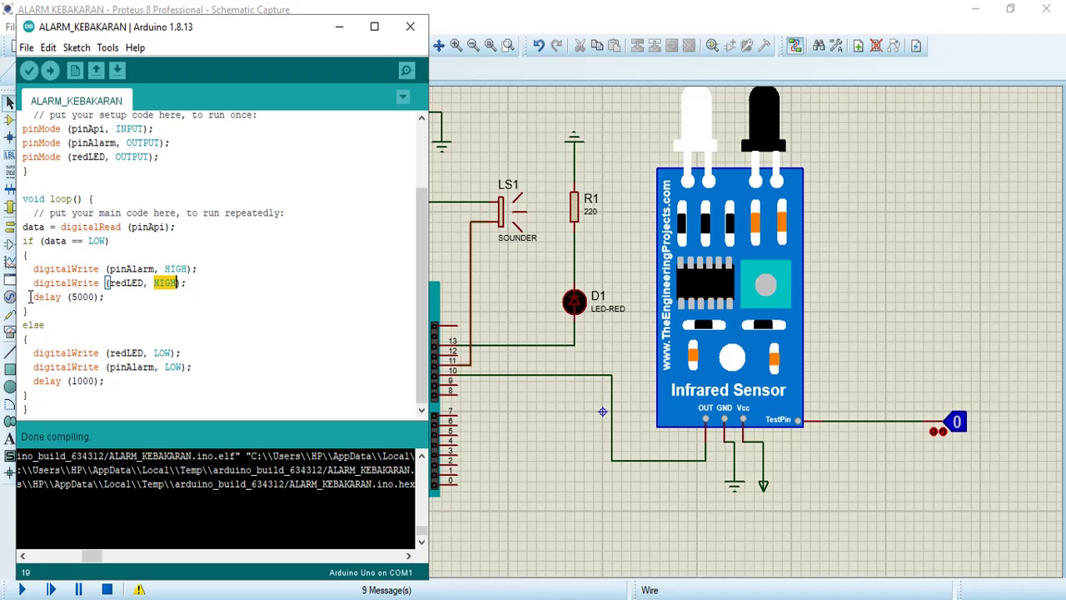
left_click_drag(30, 296, 105, 297)
left_click(162, 324)
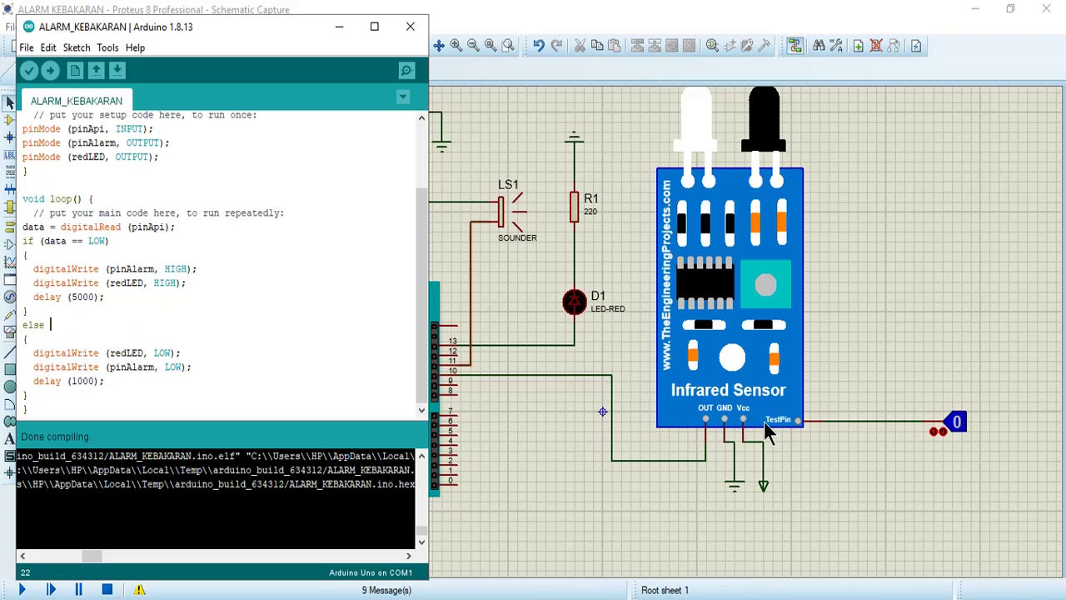
Examine the else block that sets redLED and pinAlarm to LOW with delay (1000), against the data == LOW condition.
left_click(89, 240)
left_click(102, 241)
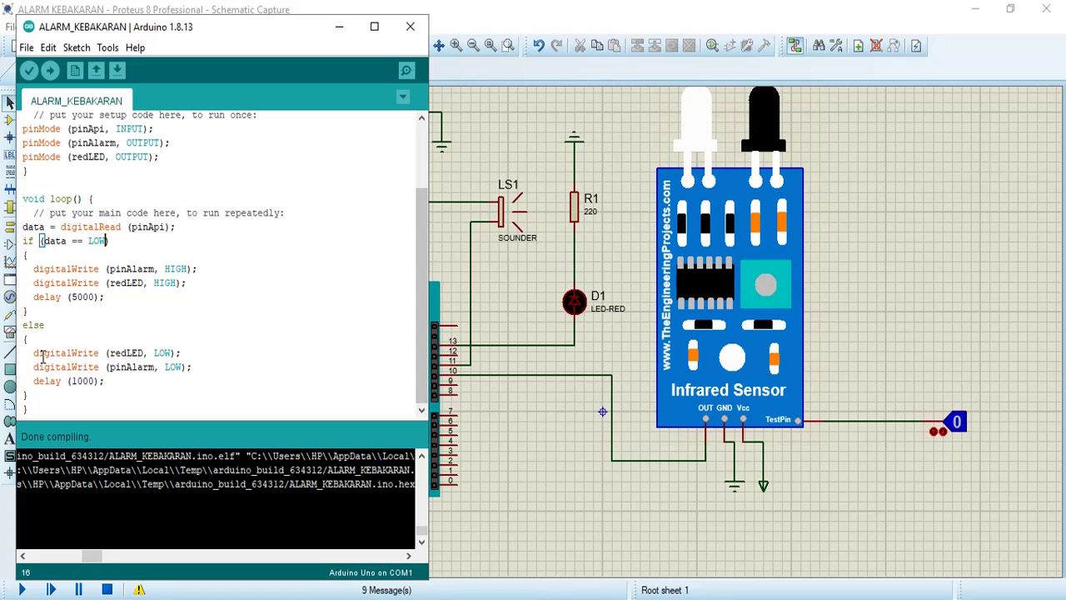
left_click_drag(33, 352, 111, 353)
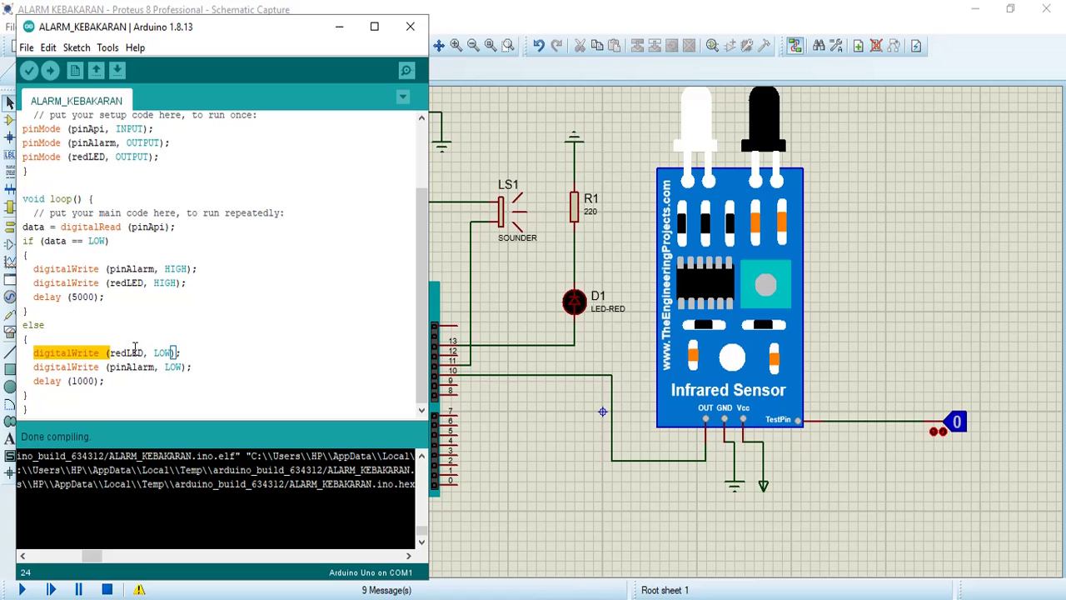
left_click(173, 353)
left_click(181, 352)
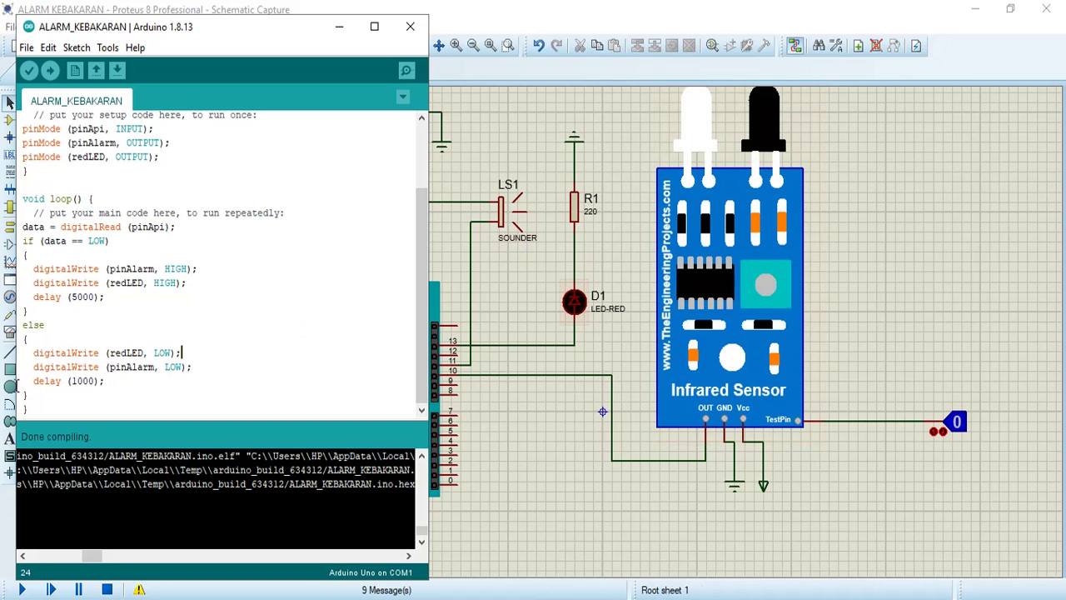
left_click_drag(106, 369, 140, 368)
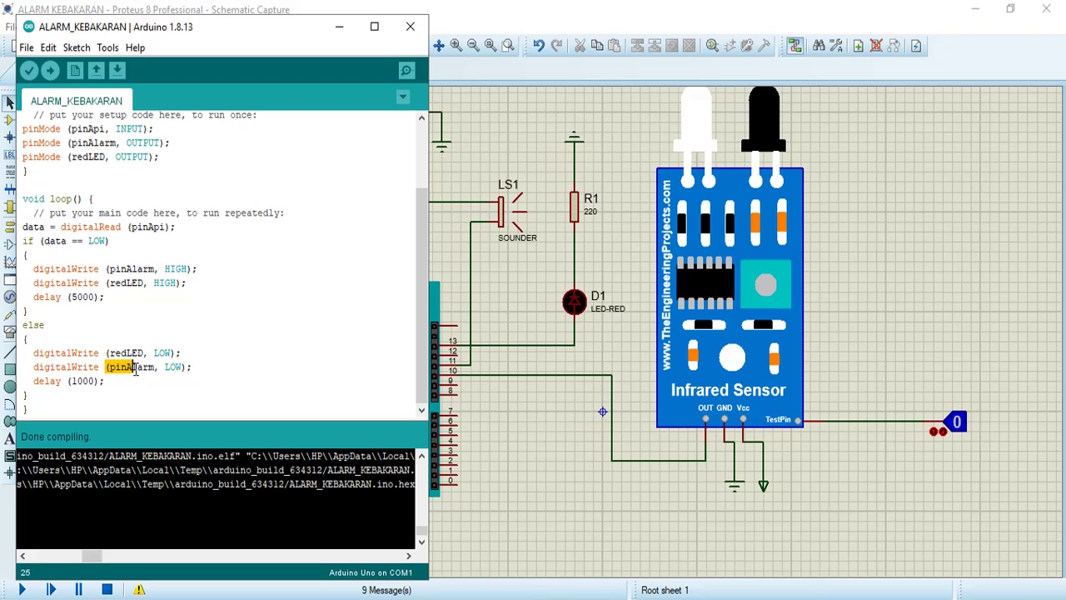
left_click(190, 368)
left_click_drag(38, 383, 90, 383)
left_click(158, 393)
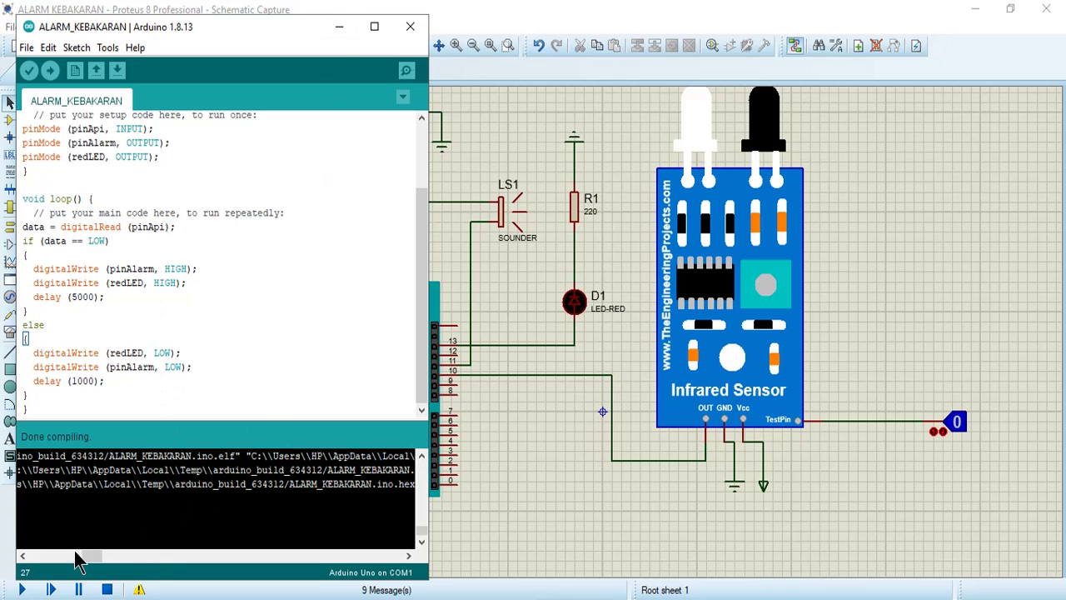
Compile the ALARM_KEBAKARAN sketch and bring the hex file path into view in the build output.
left_click_drag(92, 558, 94, 558)
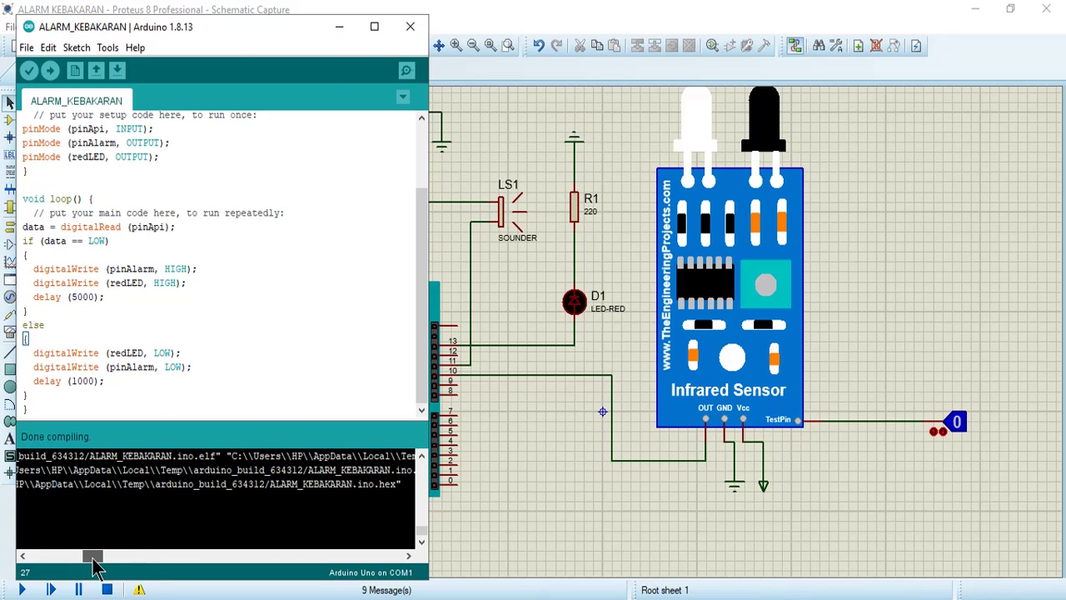
left_click(29, 71)
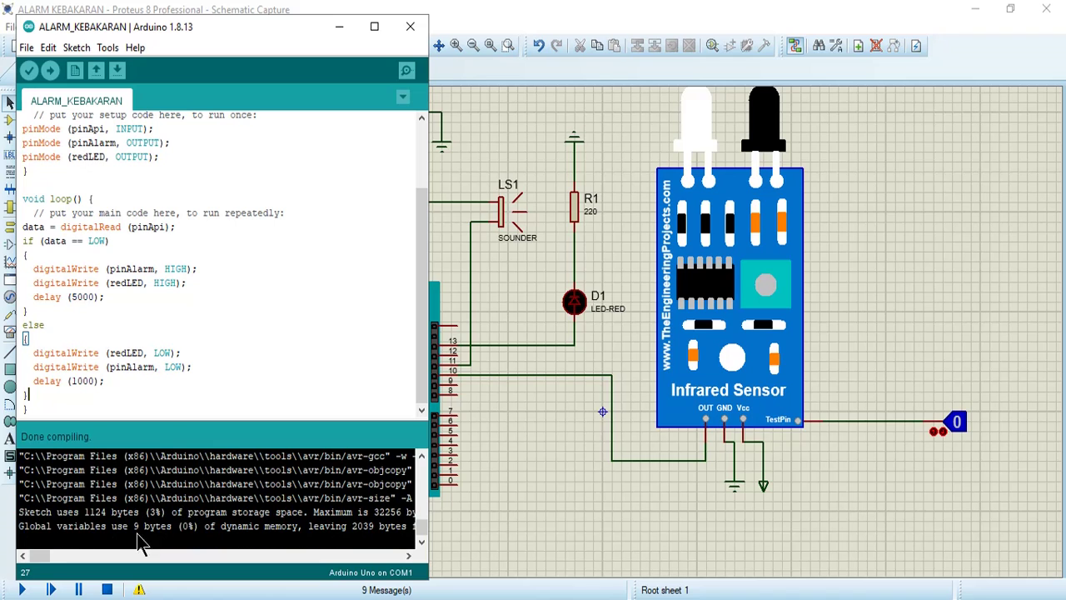
left_click_drag(39, 559, 86, 556)
scroll(92, 557, "up", 1)
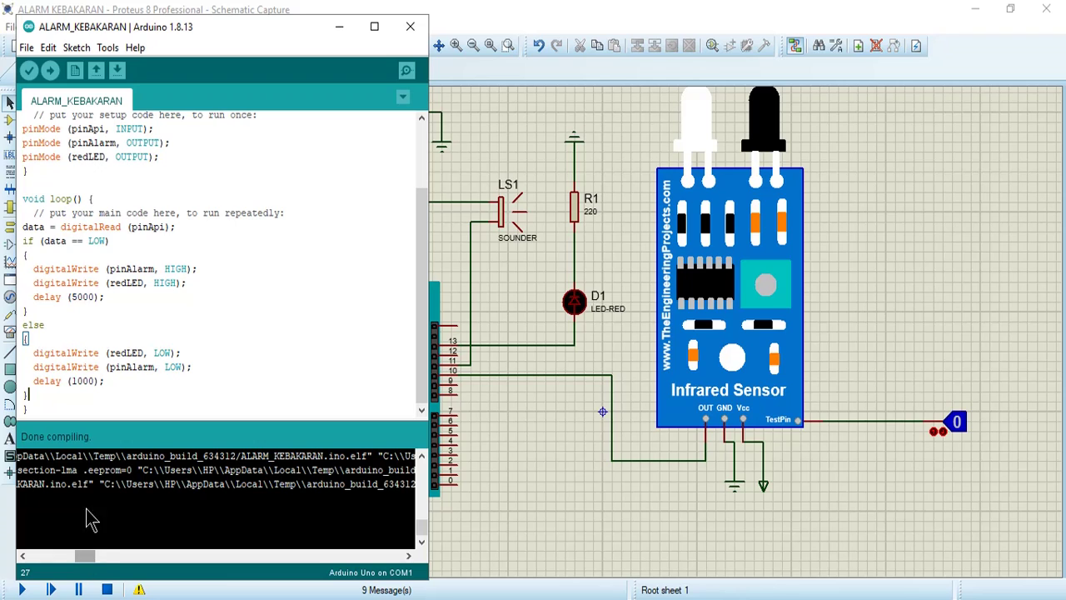
Copy the full path of the compiled ALARM_KEBAKARAN.ino.hex file from the last line of the build output.
left_click_drag(103, 484, 193, 484)
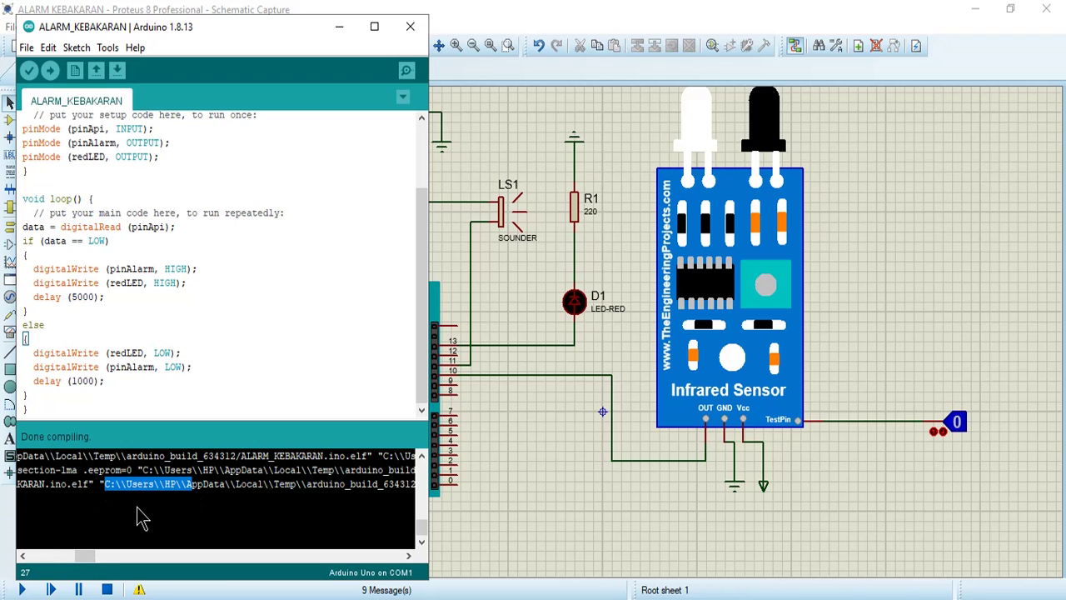
key("shift+Right")
key("shift+Right")
key("shift+Right")
key("shift+Right")
key("shift+Right")
key("shift+Right")
key("shift+Right")
key("shift+Right")
key("shift+Right")
key("shift+Right")
key("shift+Right")
key("shift+Right")
key("shift+Right")
key("shift+Right")
key("shift+Right")
key("shift+Right")
key("shift+Right")
key("shift+Right")
key("shift+Right")
key("shift+Right")
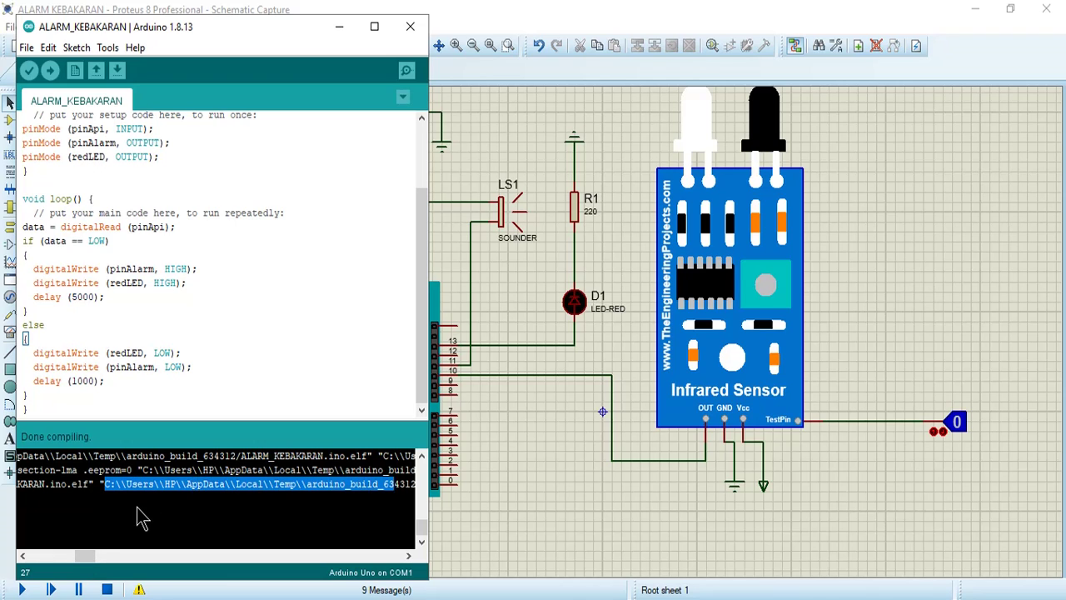
key("shift+Right")
key("shift+Right")
key("shift+Right")
key("shift+Right")
key("shift+Right")
key("shift+Right")
key("shift+Right")
key("shift+Right")
key("shift+Right")
key("shift+Right")
key("shift+Right")
key("shift+Right")
key("shift+Right")
key("shift+Right")
key("shift+Right")
key("shift+Right")
key("shift+Right")
key("shift+Right")
key("shift+Right")
key("shift+Right")
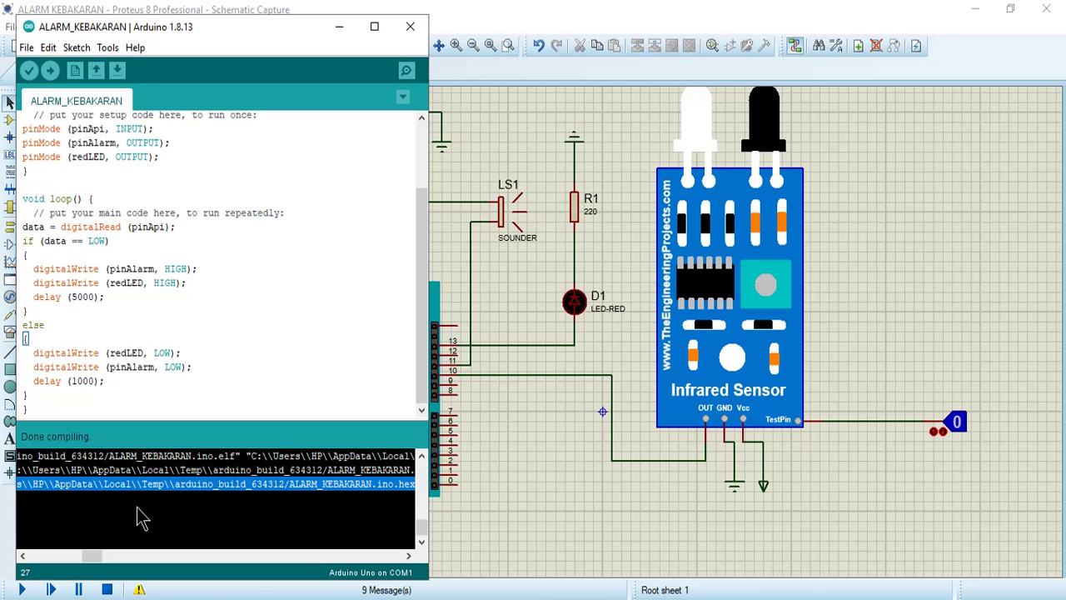
Set the program file of the ARDUINO UNO R3 component ARD1 in Proteus to the copied ALARM_KEBAKARAN.ino.hex path.
left_click(488, 476)
double_click(397, 352)
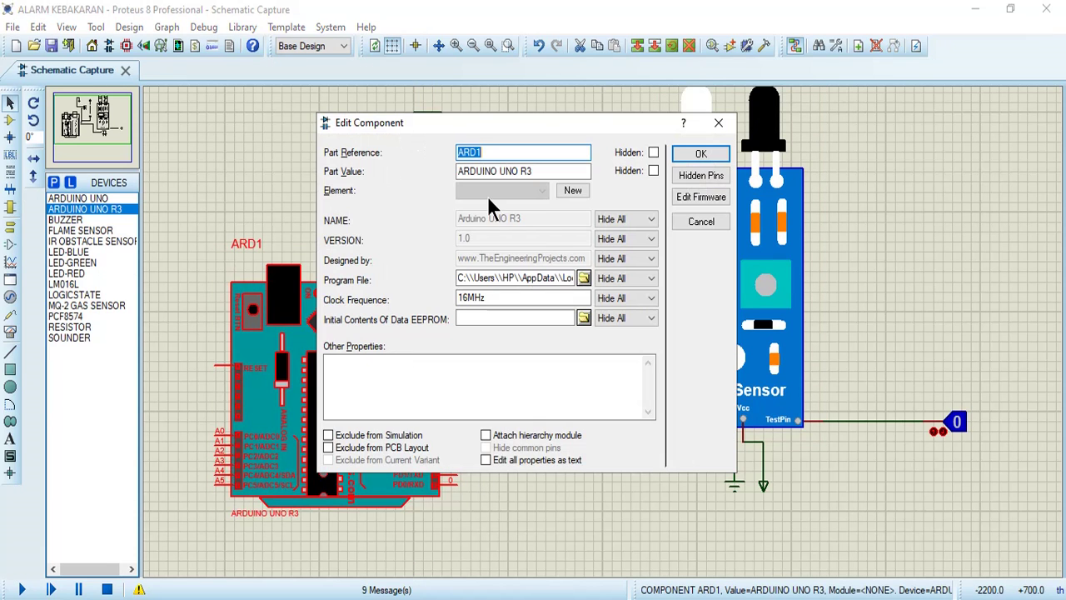
left_click(457, 279)
left_click_drag(457, 279, 626, 285)
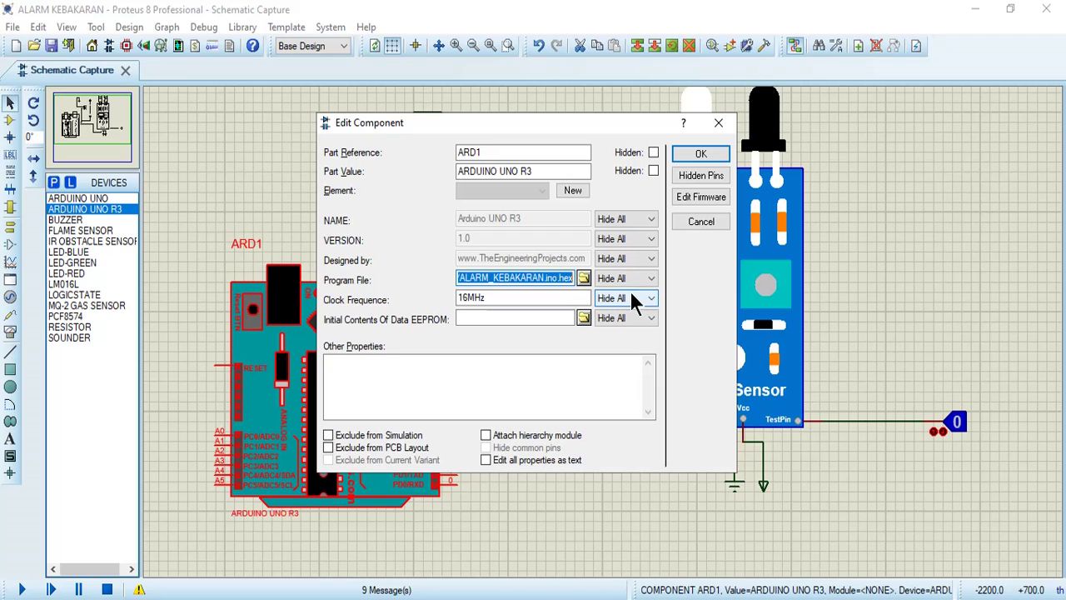
key("BackSpace")
type("ALARM_KEBAKARAN.ino.hex")
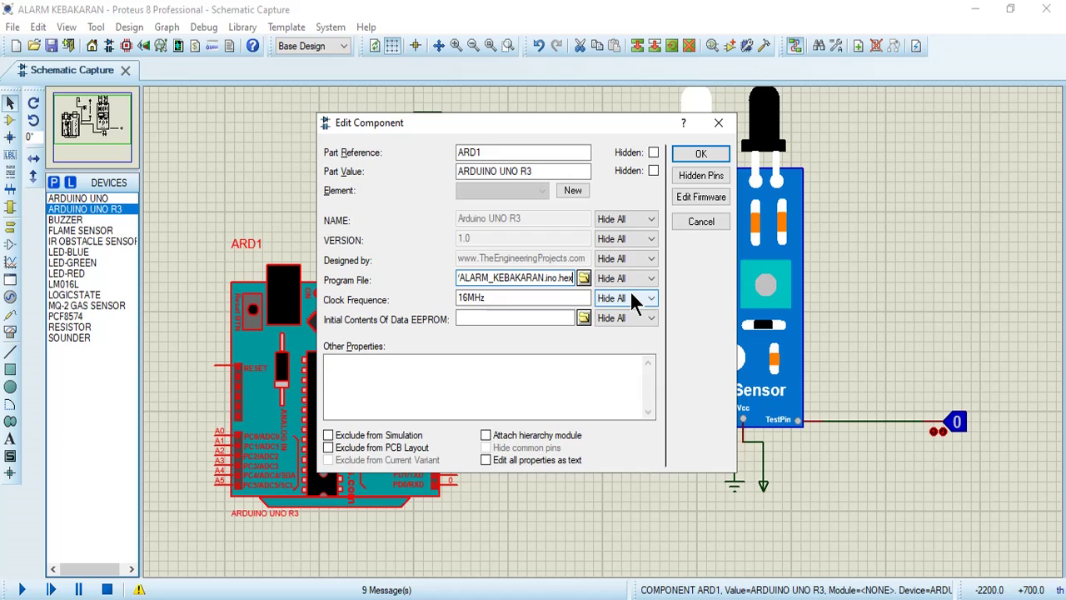
left_click(679, 157)
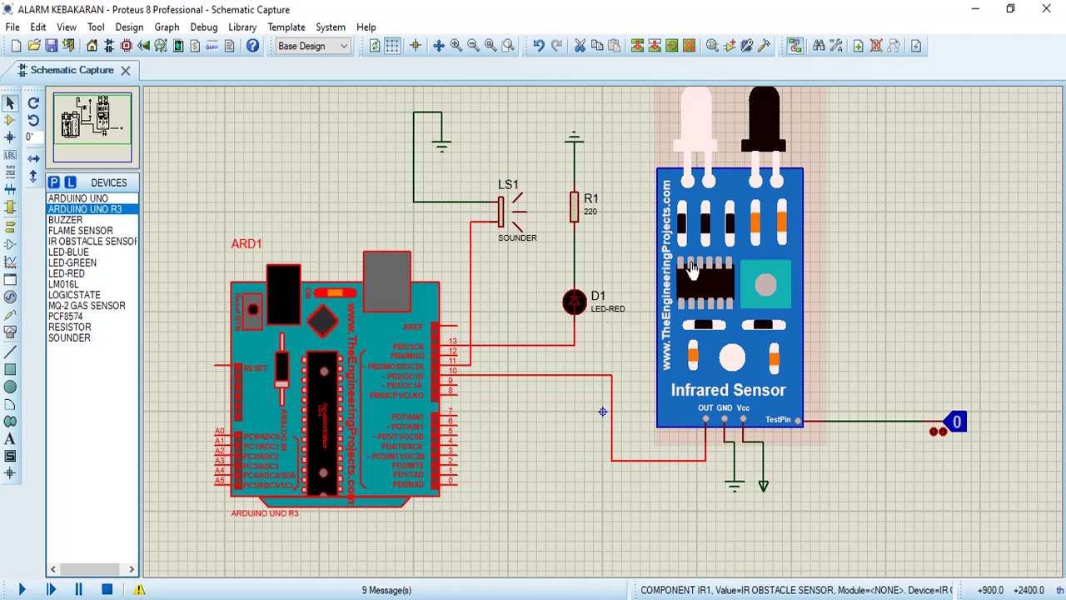
left_click(545, 463)
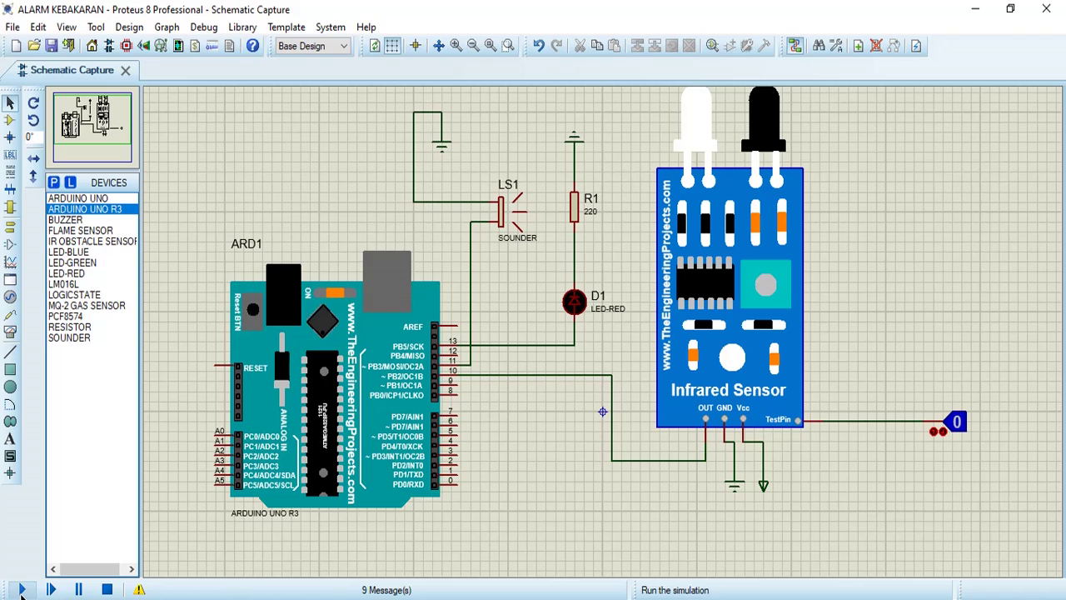
Show the Arduino sketch briefly over the schematic, hide it again and run the circuit simulation.
left_click(596, 598)
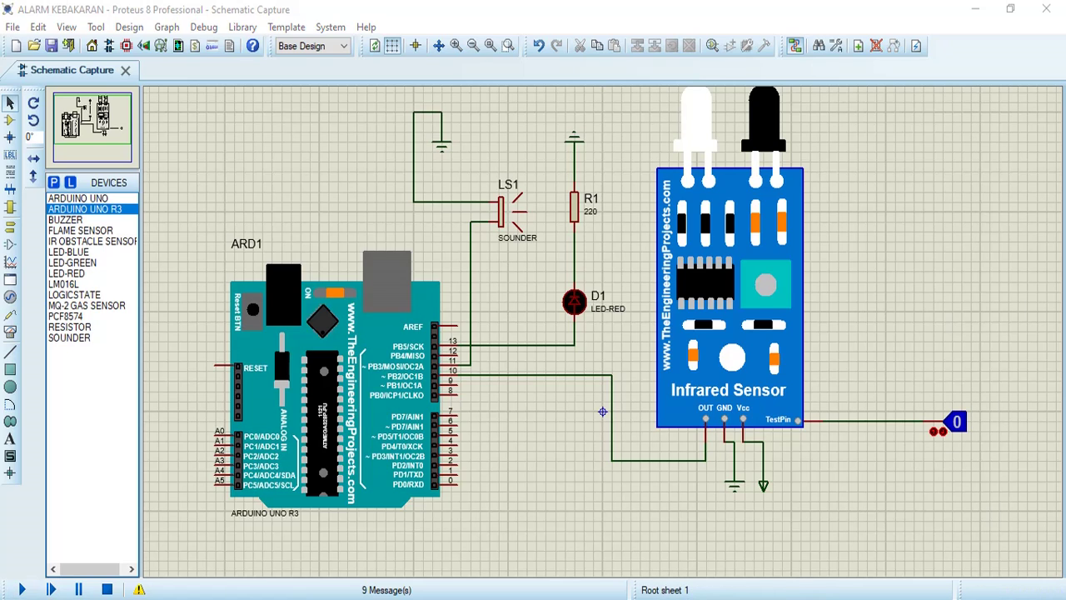
left_click(517, 533)
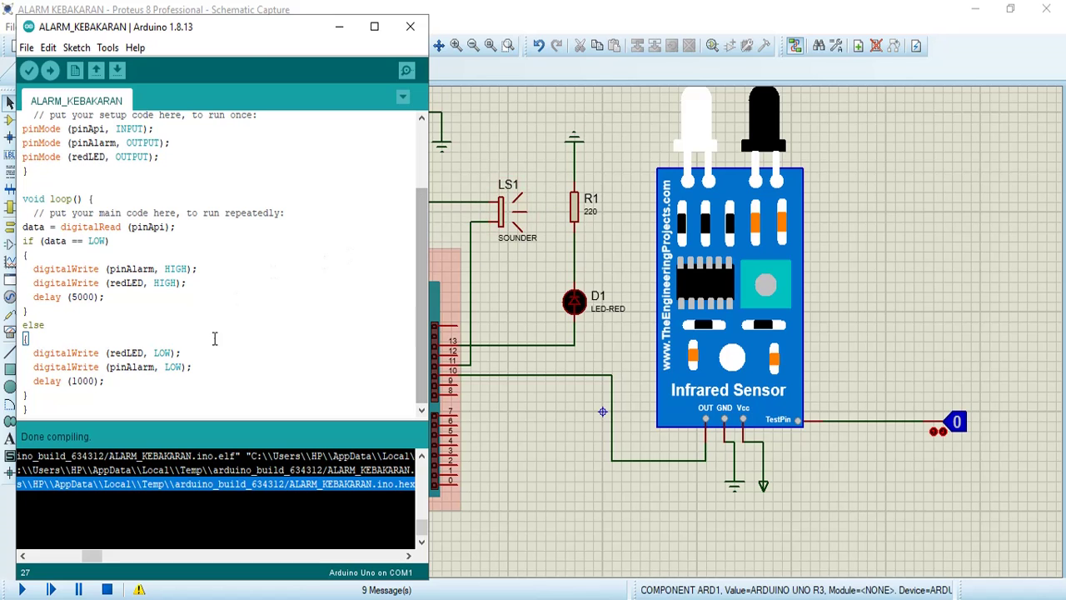
left_click(340, 27)
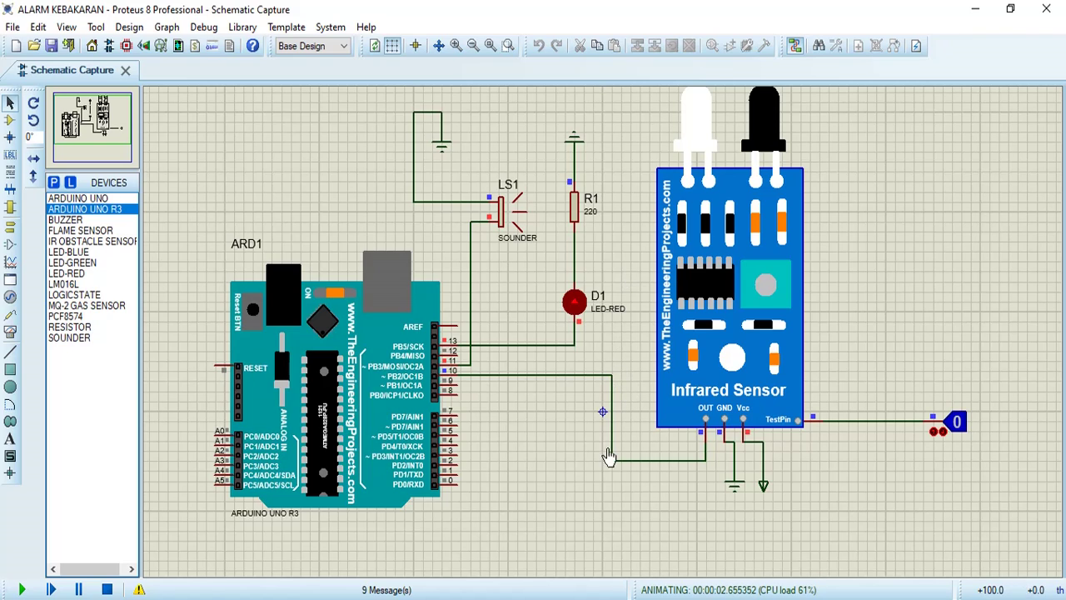
Compare the running simulation with the sketch's digitalRead line, pinAlarm HIGH output and redLED LOW output, and hide the sketch.
mouse_move(586, 598)
left_click(509, 516)
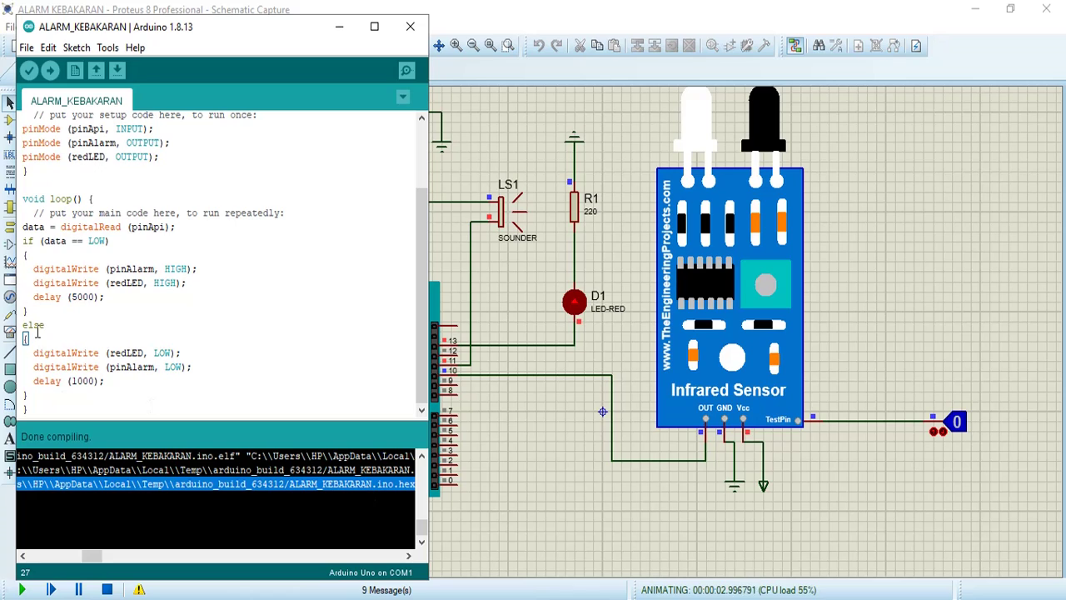
left_click_drag(33, 353, 161, 355)
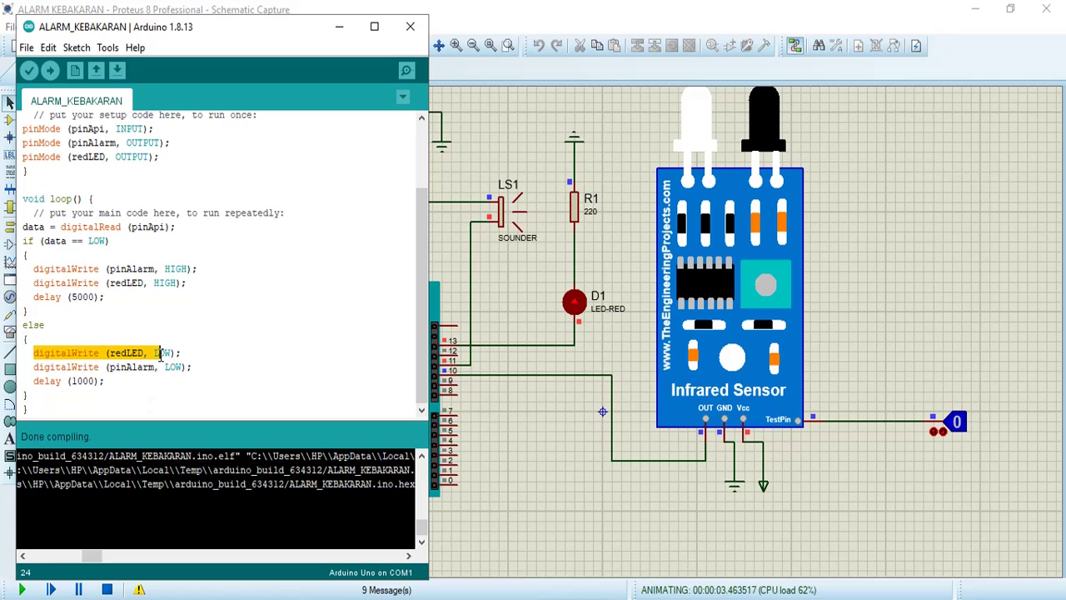
left_click(133, 296)
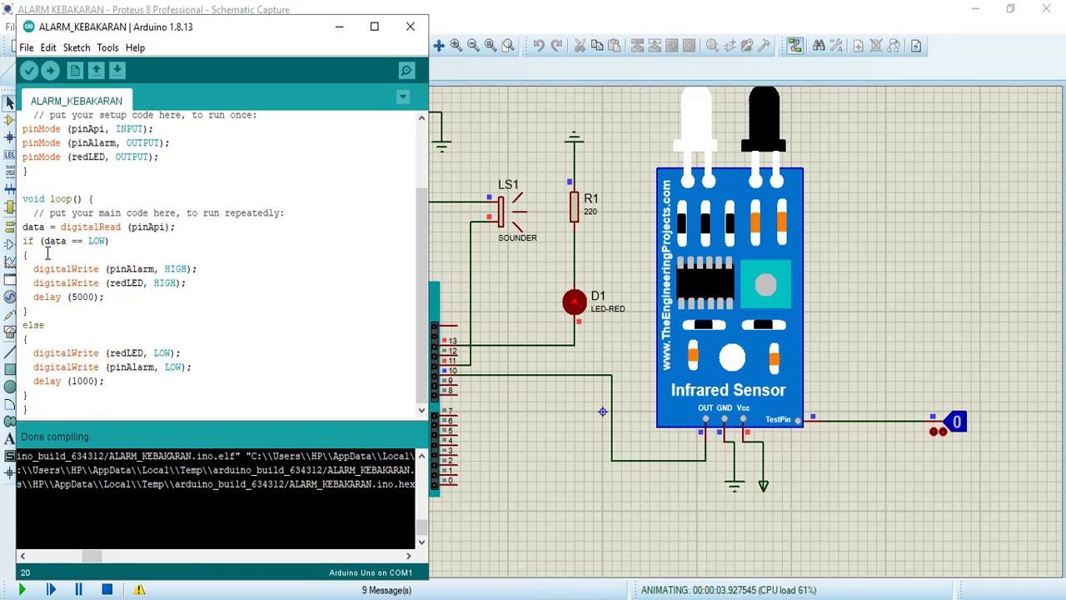
left_click_drag(63, 226, 117, 236)
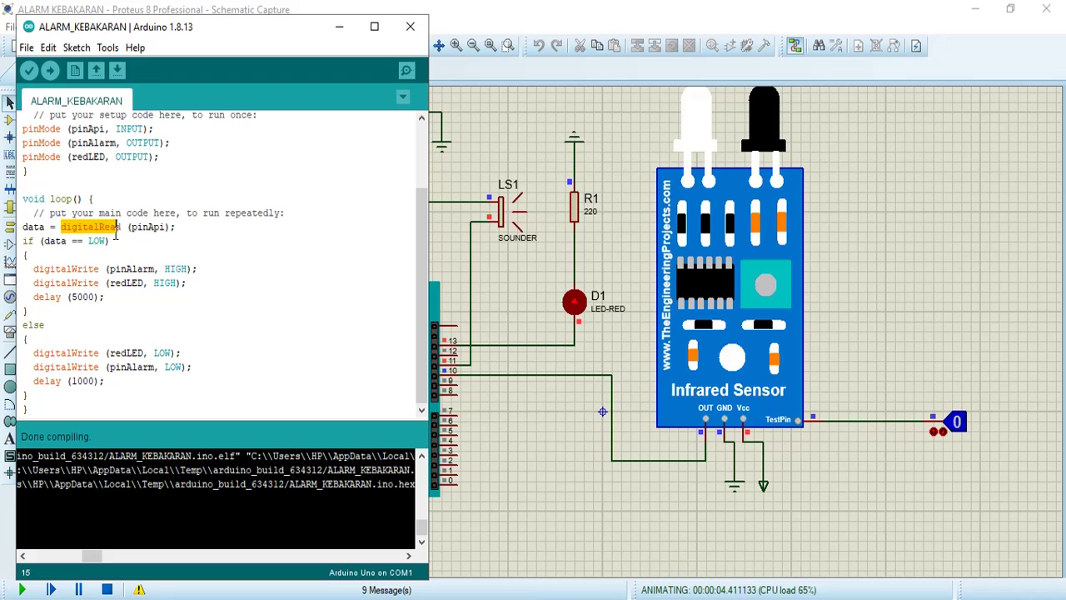
left_click(140, 269)
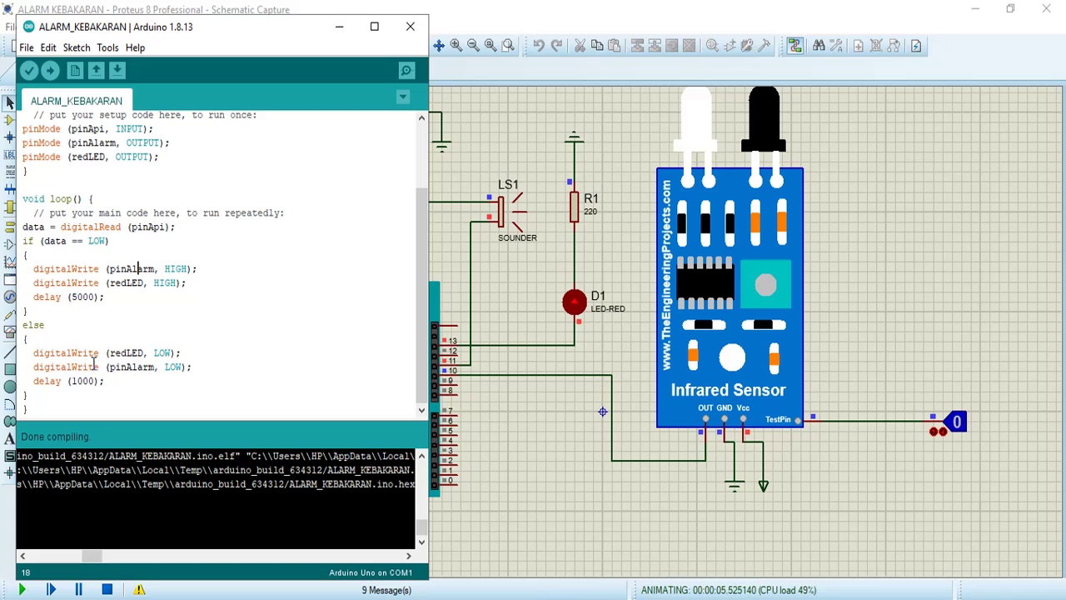
left_click_drag(108, 353, 150, 353)
left_click(181, 356)
left_click(339, 26)
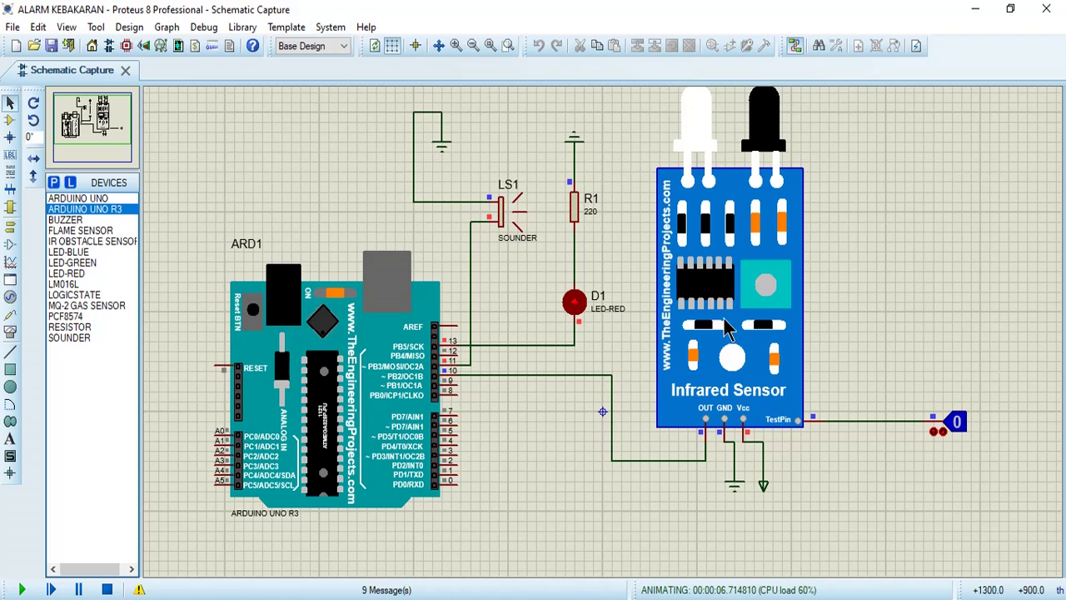
Switch the logic state on the infrared sensor's TestPin to 1 and check the sketch's else block against the circuit.
left_click(955, 425)
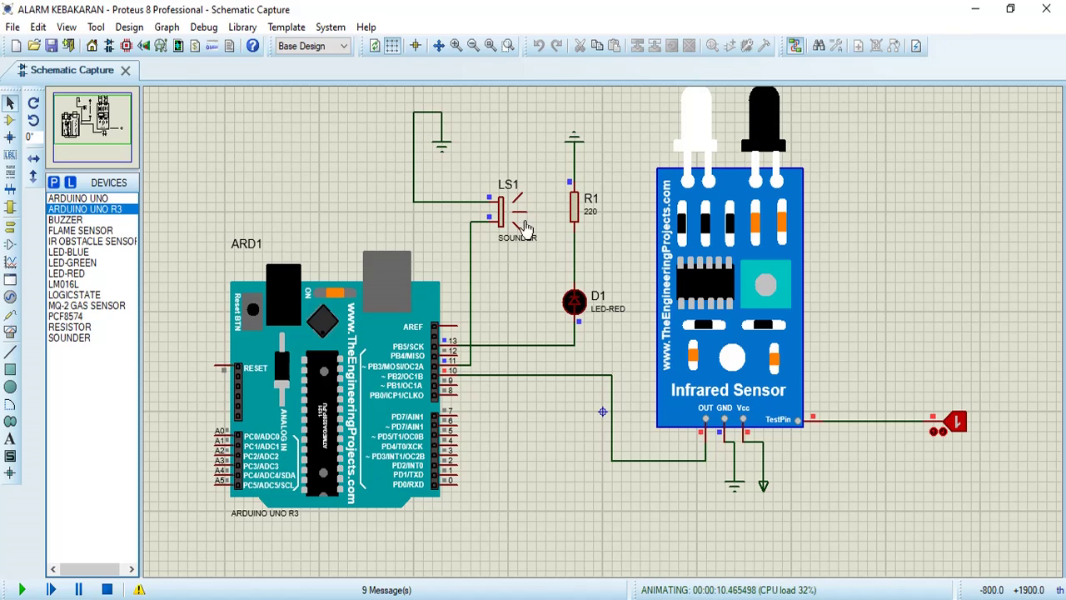
mouse_move(595, 597)
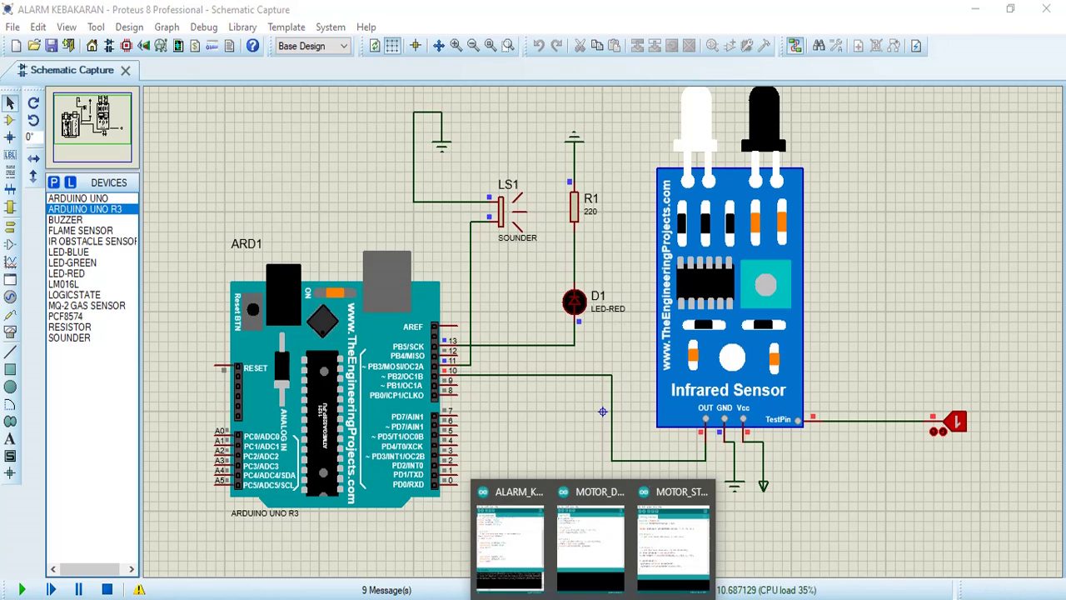
left_click(508, 538)
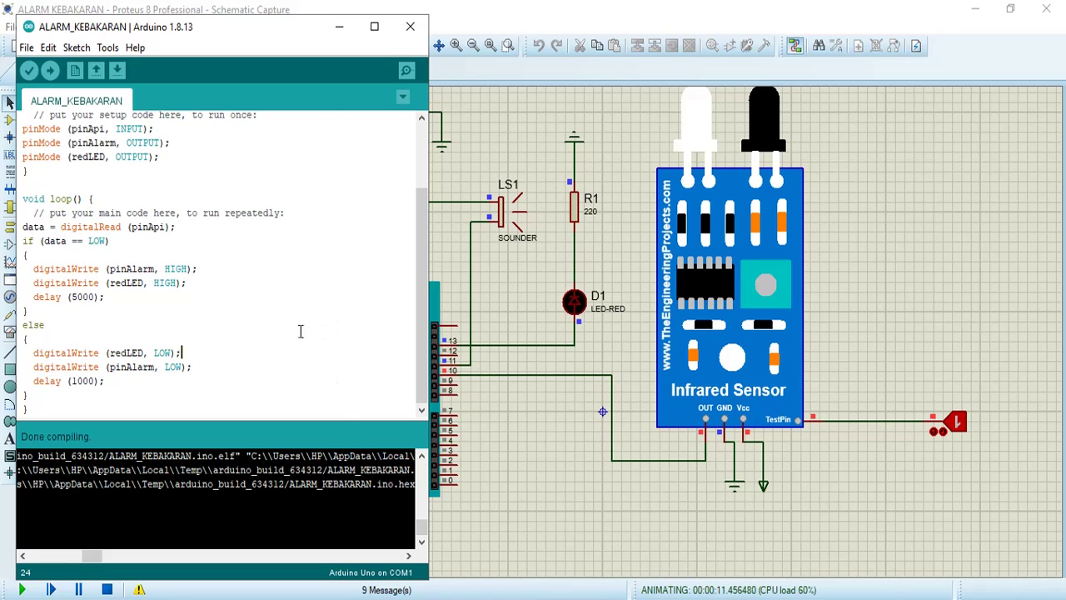
left_click(341, 24)
Switch back to the PDF book and read the explanation of the pinMode lines and the if block.
key("alt+Tab")
scroll(491, 346, "down", 2)
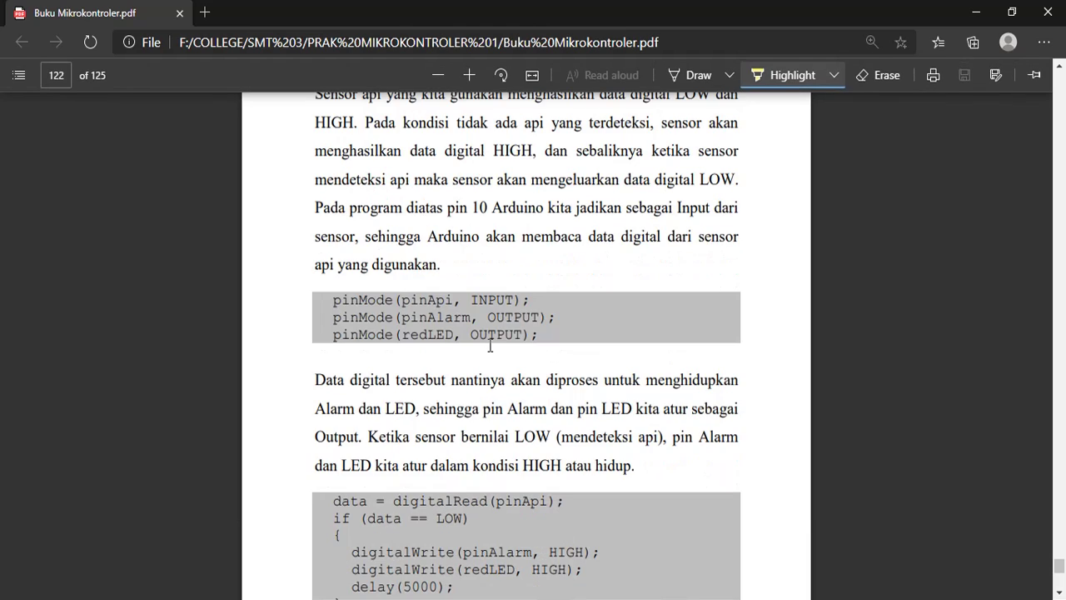
scroll(491, 346, "down", 2)
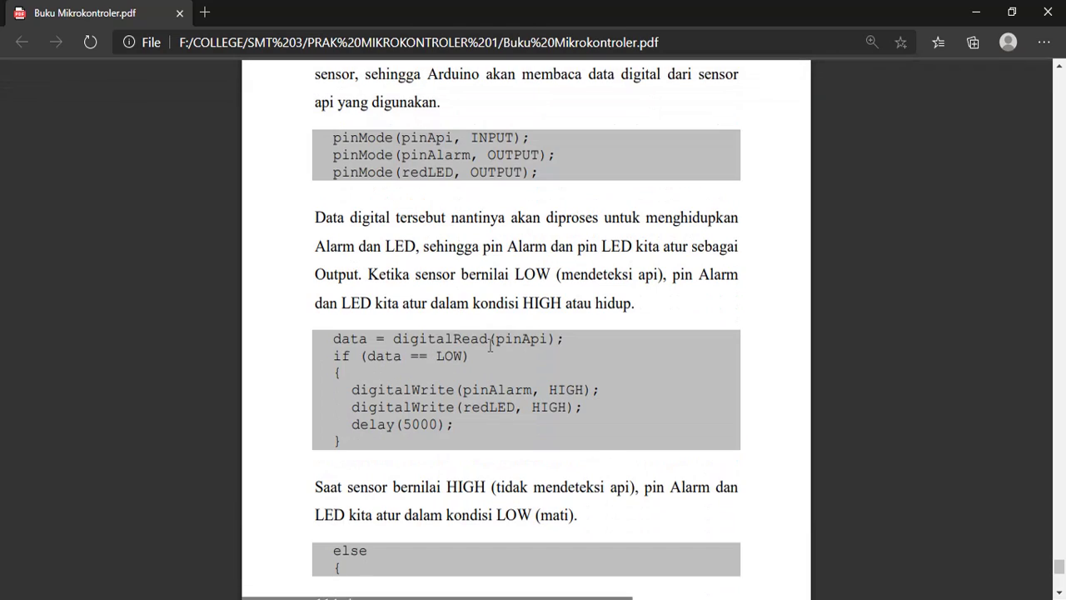
scroll(491, 347, "down", 3)
scroll(491, 346, "up", 2)
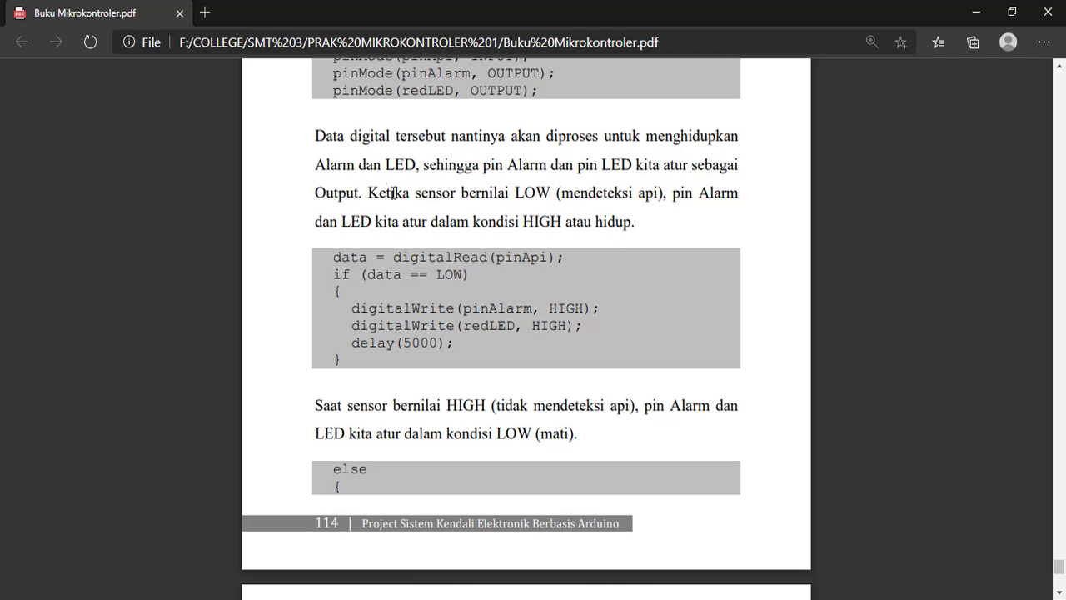
Highlight the words on adding a smoke sensor and on gas appearing during a fire in the chapter's closing paragraph.
scroll(540, 251, "down", 7)
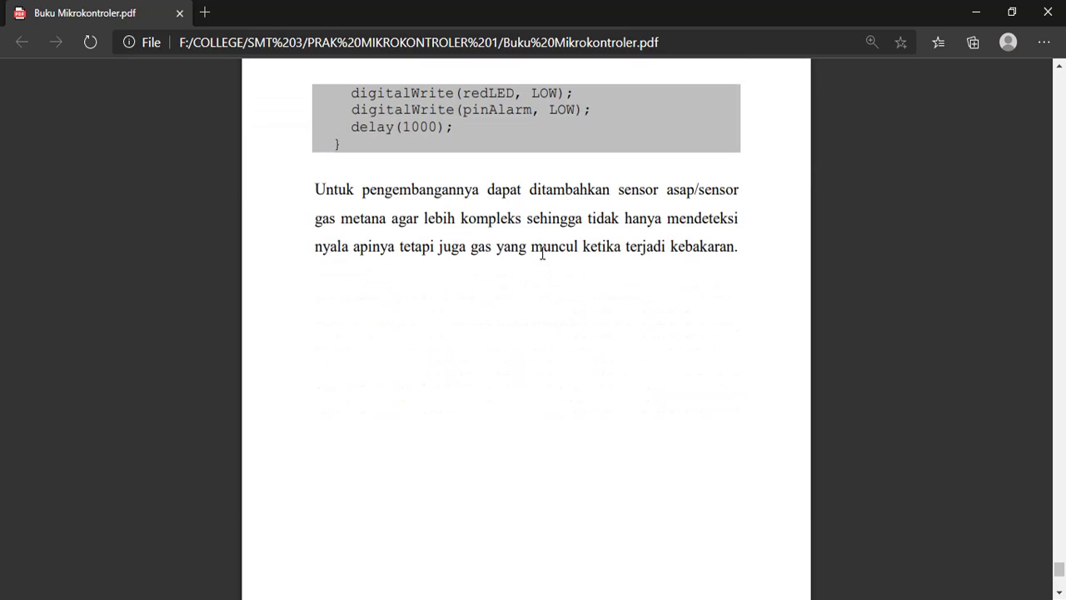
scroll(542, 253, "up", 1)
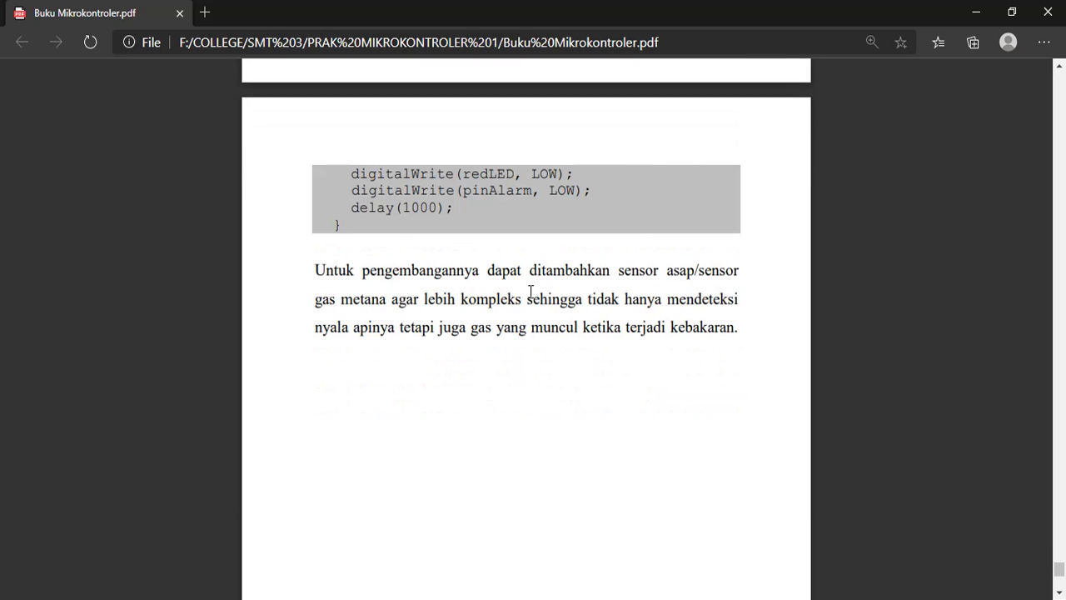
left_click_drag(479, 267, 720, 277)
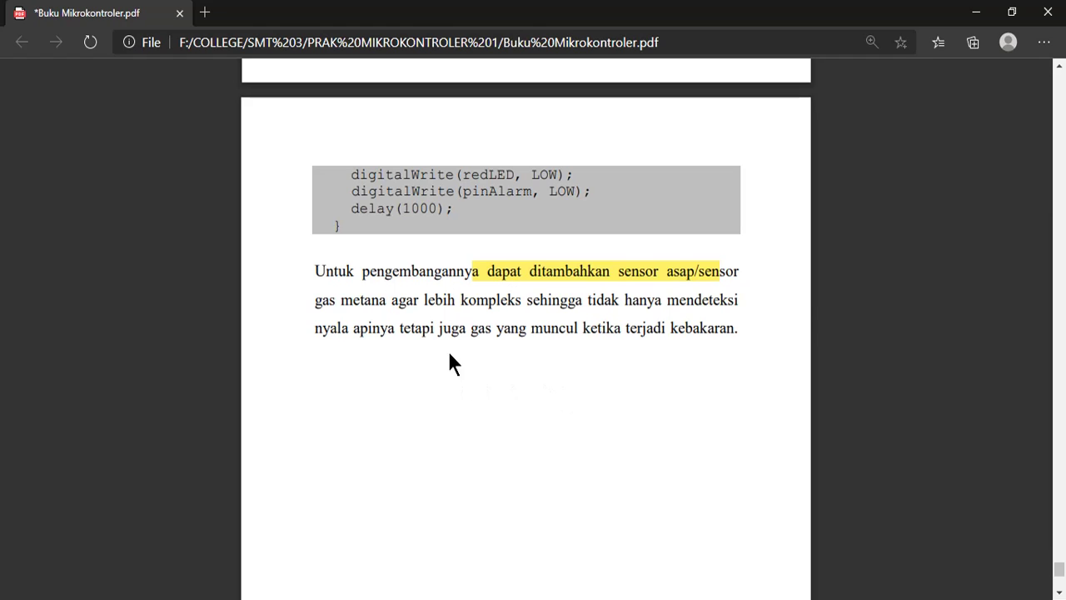
left_click_drag(453, 332, 740, 331)
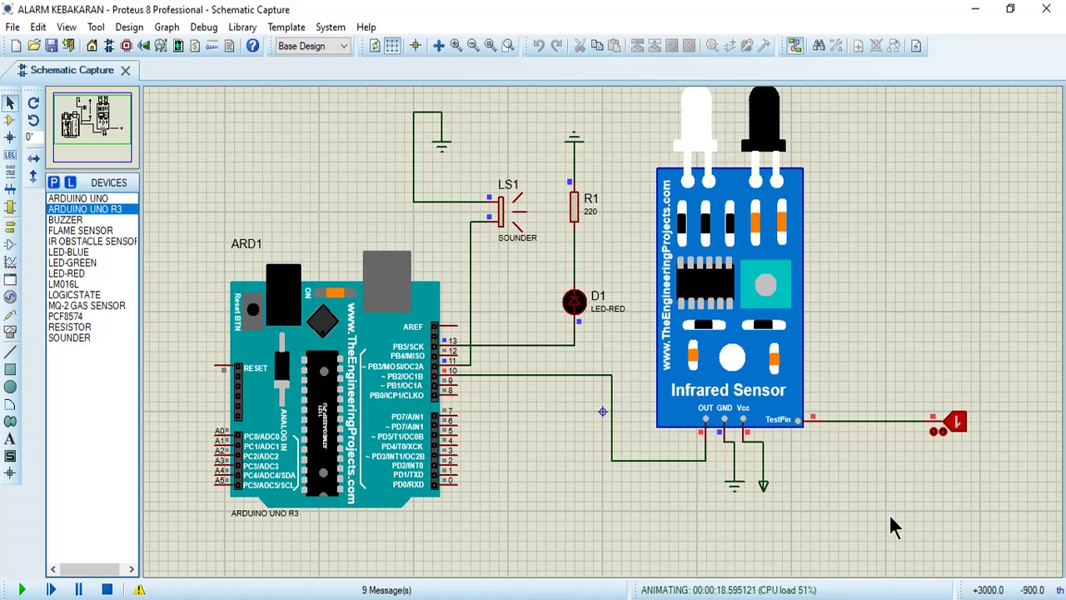
left_click(885, 599)
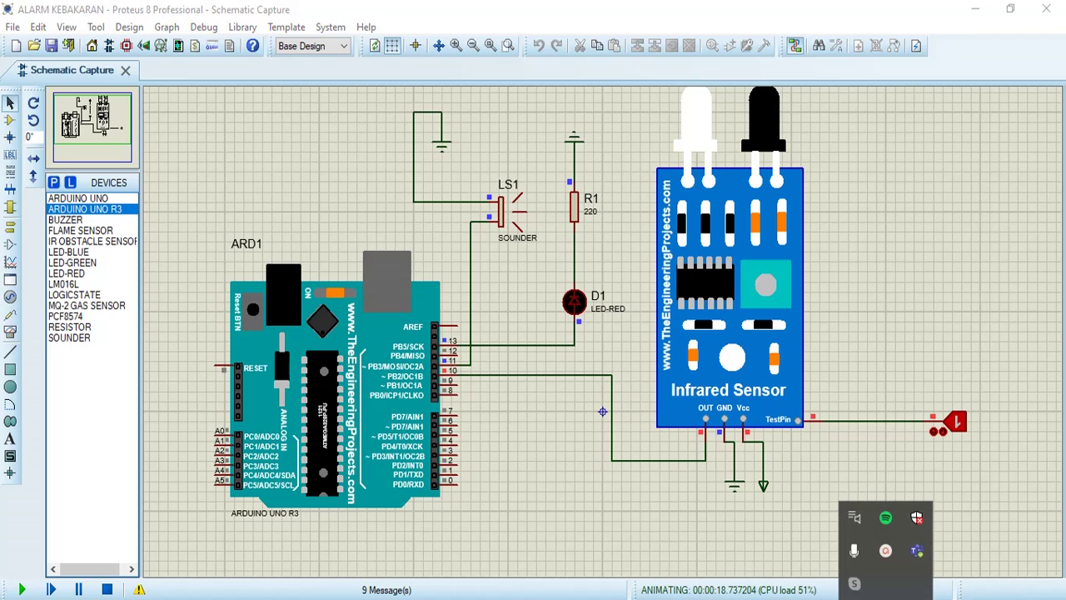
left_click(885, 551)
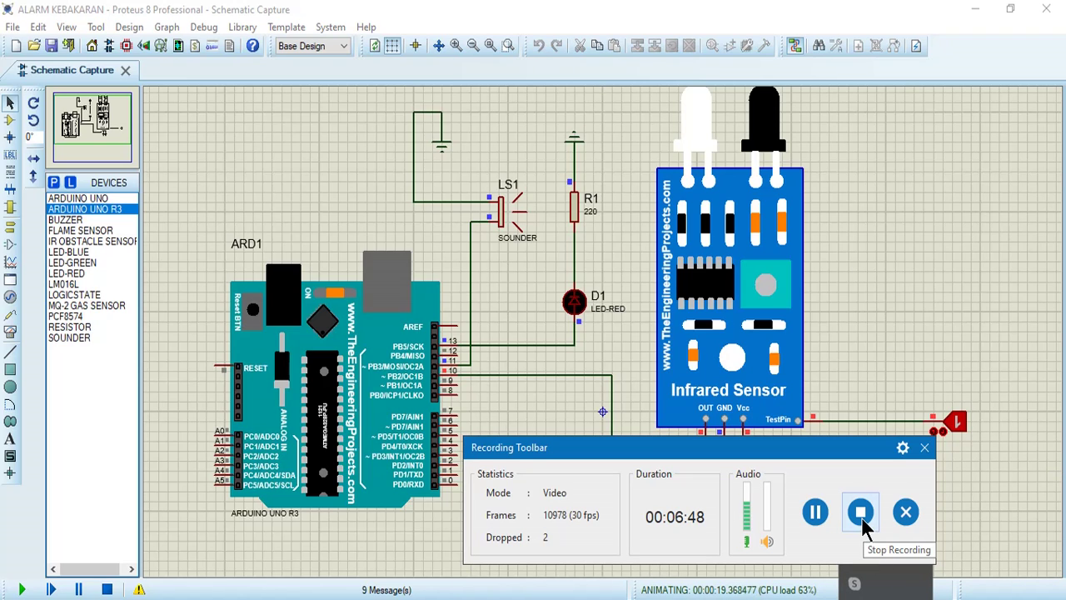